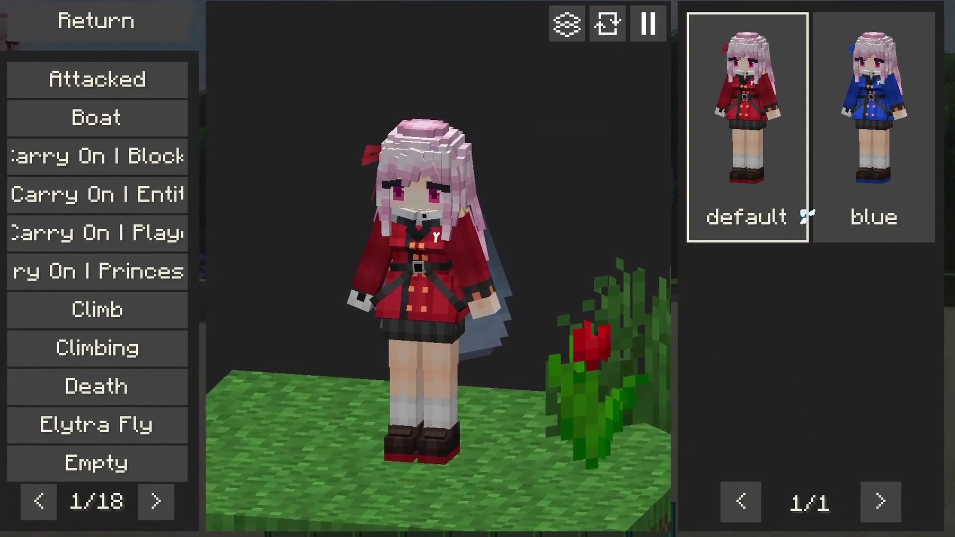
Switch the character model preview back and forth between the default and blue textures
left_click(826, 213)
left_click(795, 213)
left_click(828, 211)
left_click(792, 212)
left_click(840, 213)
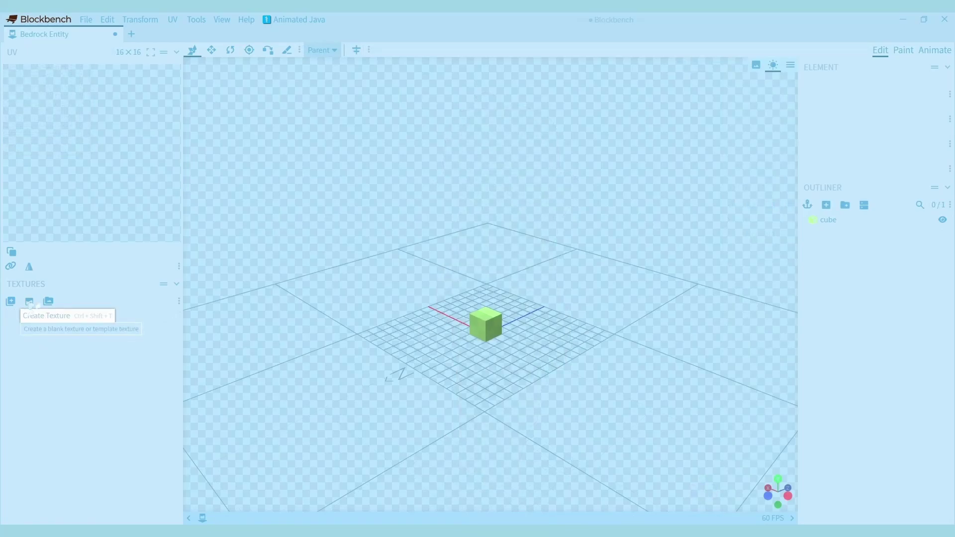
Start a new texture template named "texture" with a pixel density of 16x
left_click(29, 302)
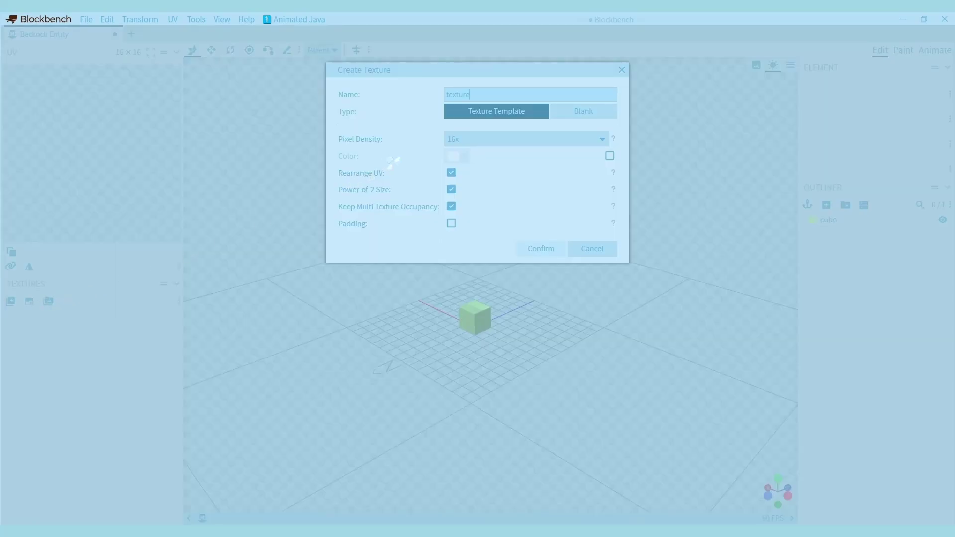
left_click(464, 142)
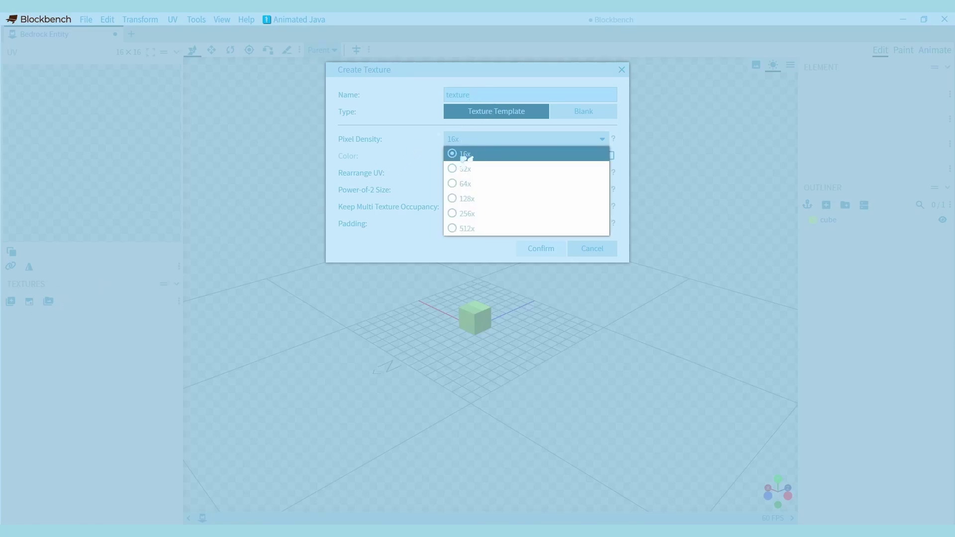
left_click(464, 154)
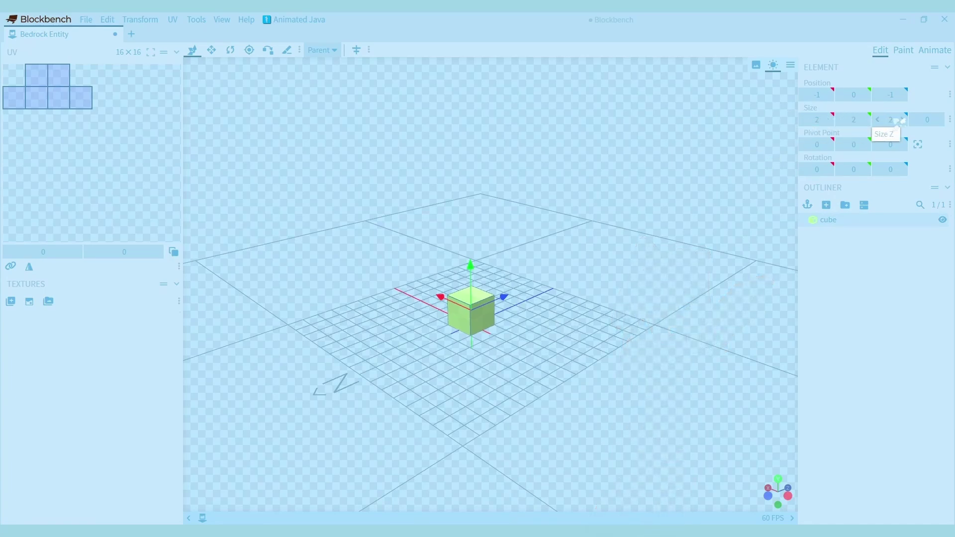
Resize the cube vertically to a height of 0.75
key("s")
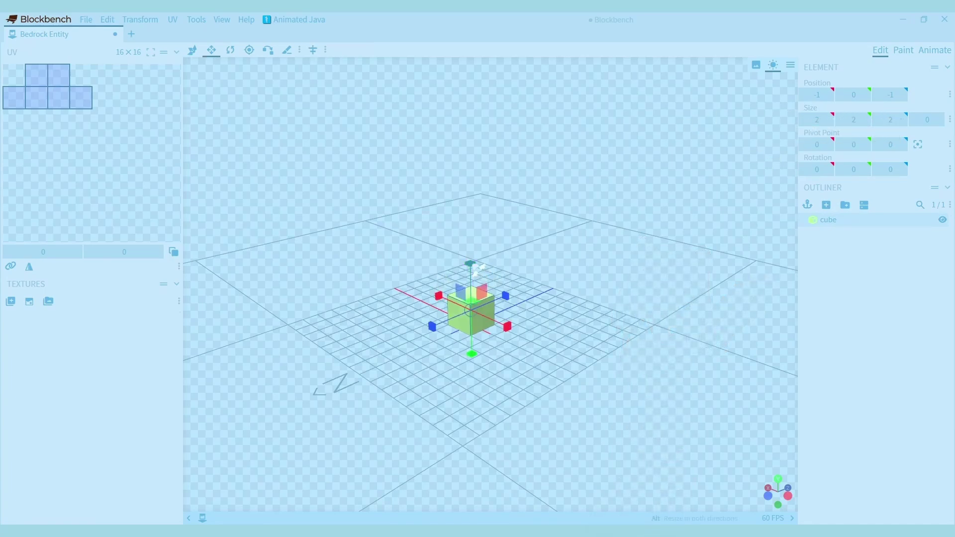
left_click_drag(471, 264, 477, 275)
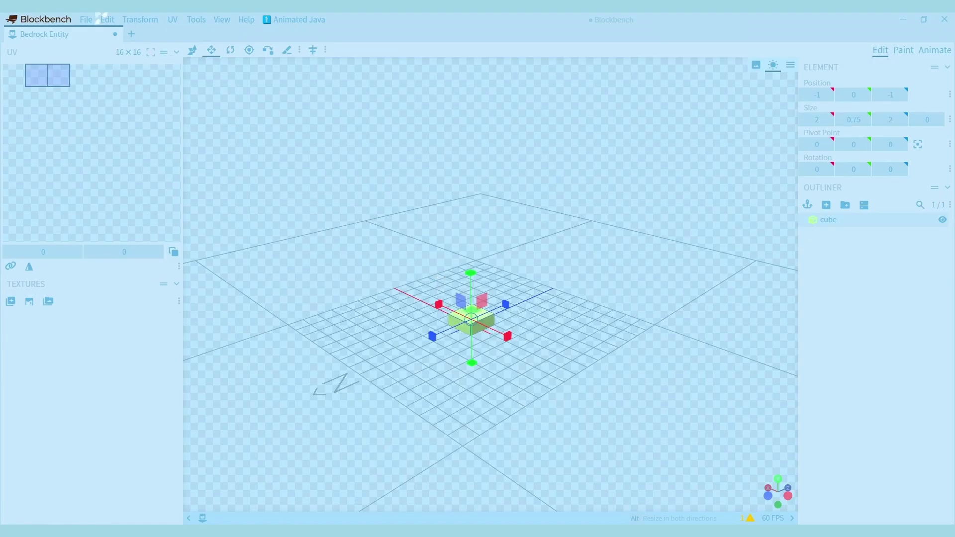
Set the project's default UV mode to Per-face UV
left_click(88, 20)
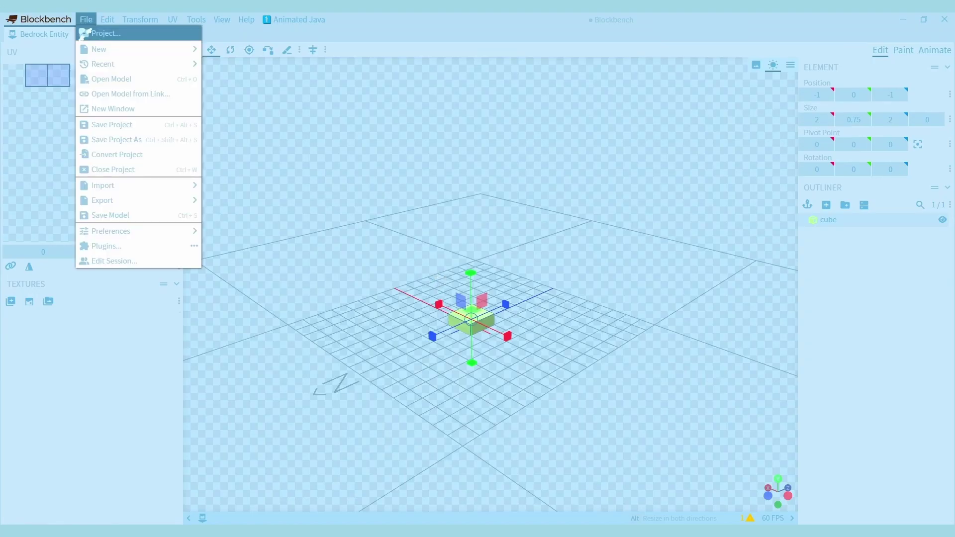
left_click(103, 34)
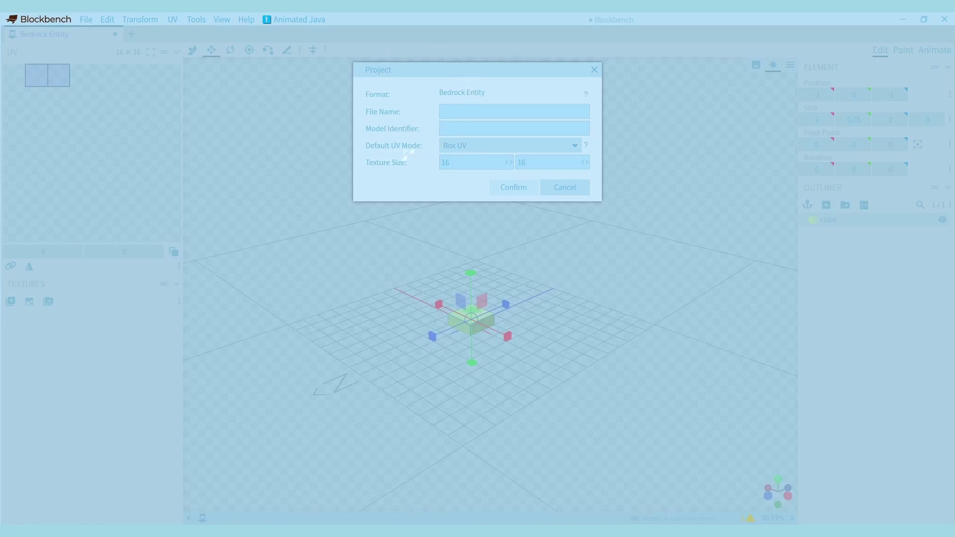
left_click(480, 149)
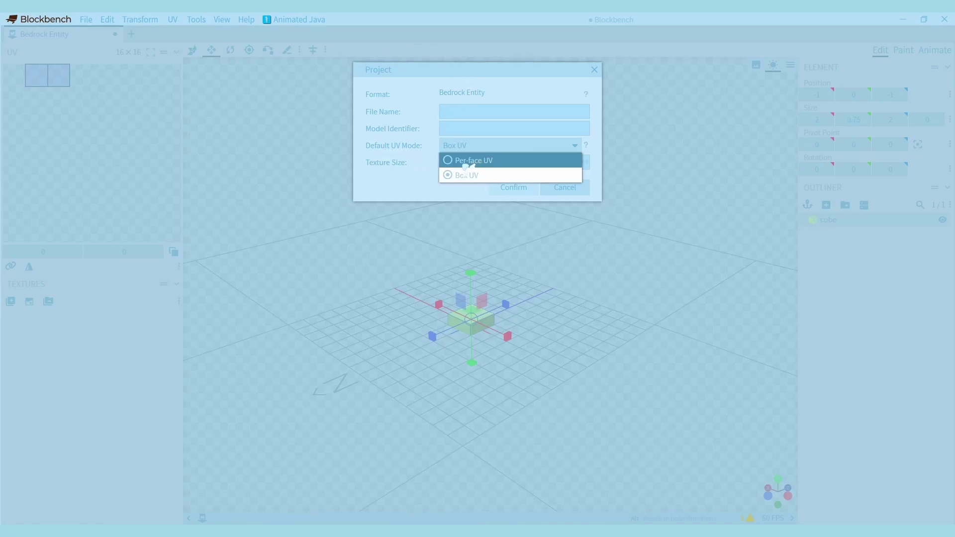
left_click(490, 160)
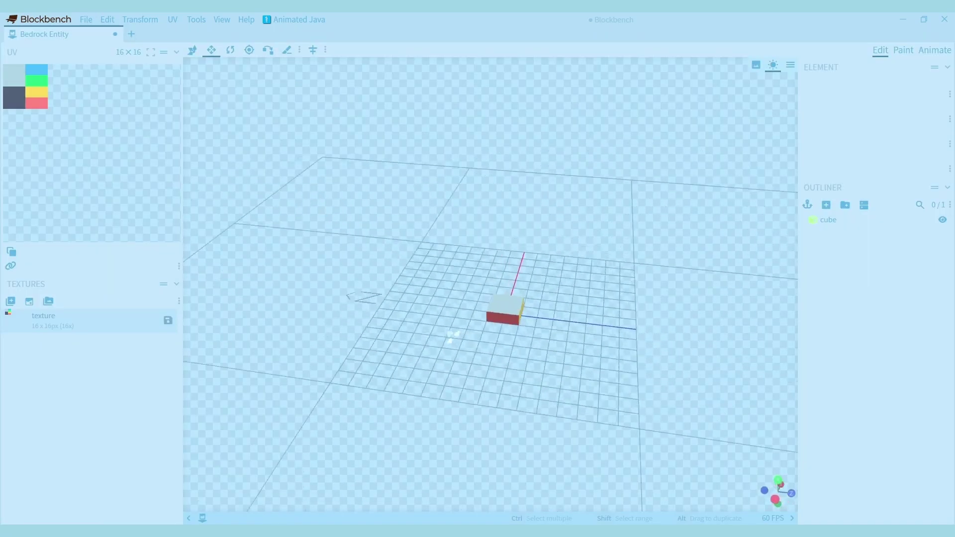
Examine the textured slab and the UV layout of the front hair element on the main character model
left_click_drag(449, 336, 204, 222)
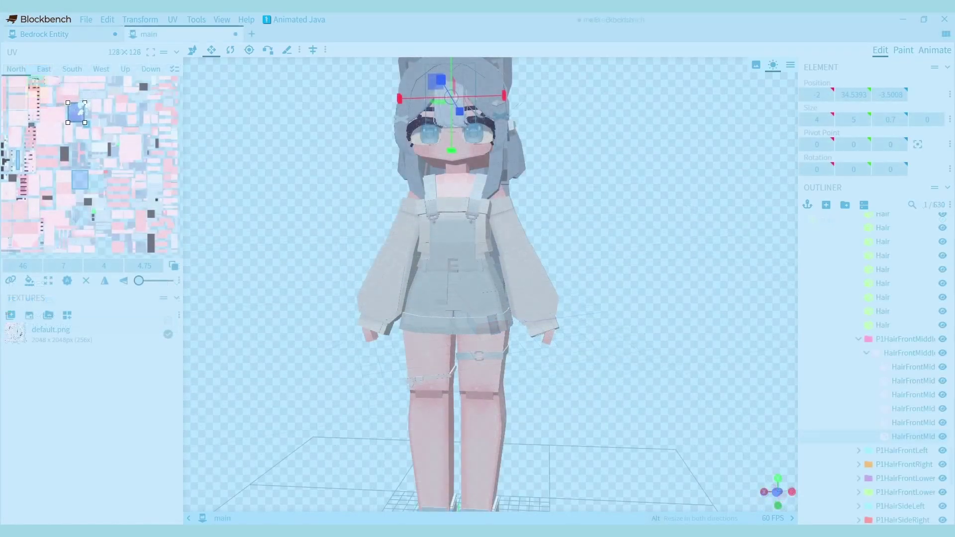
scroll(86, 207, "up", 5)
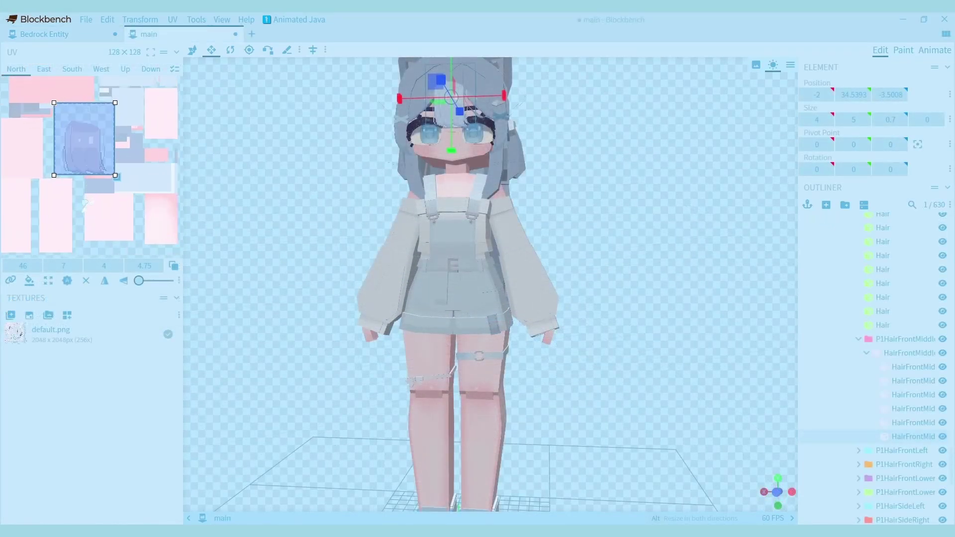
scroll(75, 212, "up", 6)
scroll(55, 222, "down", 4)
scroll(64, 120, "up", 2)
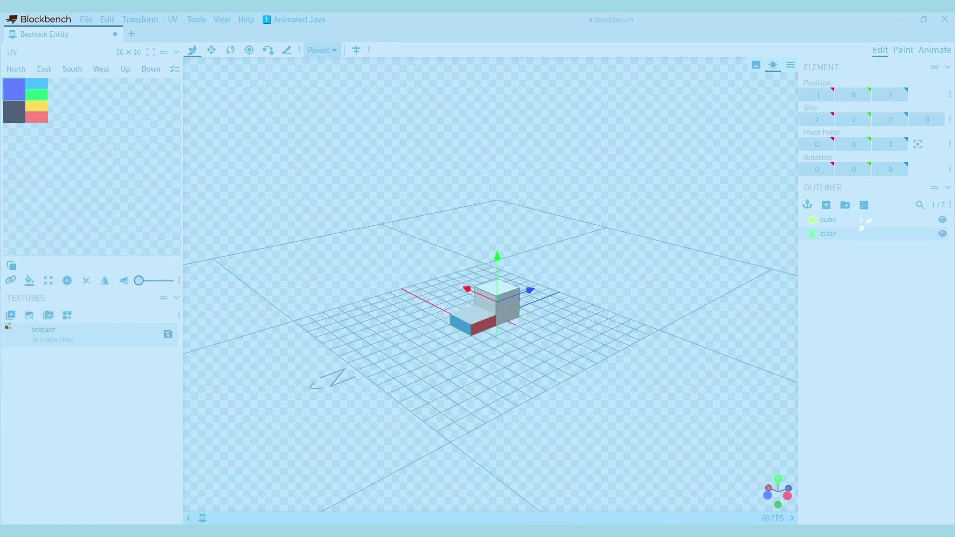
Try painting a white (#ffffff) spot on the new second cube, and return to Edit mode
left_click(901, 54)
left_click(495, 291)
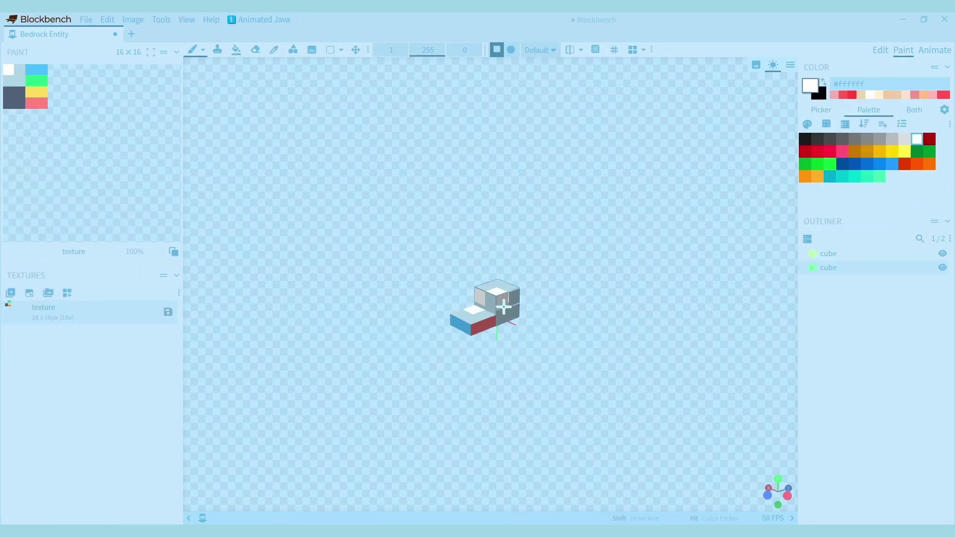
key("Tab")
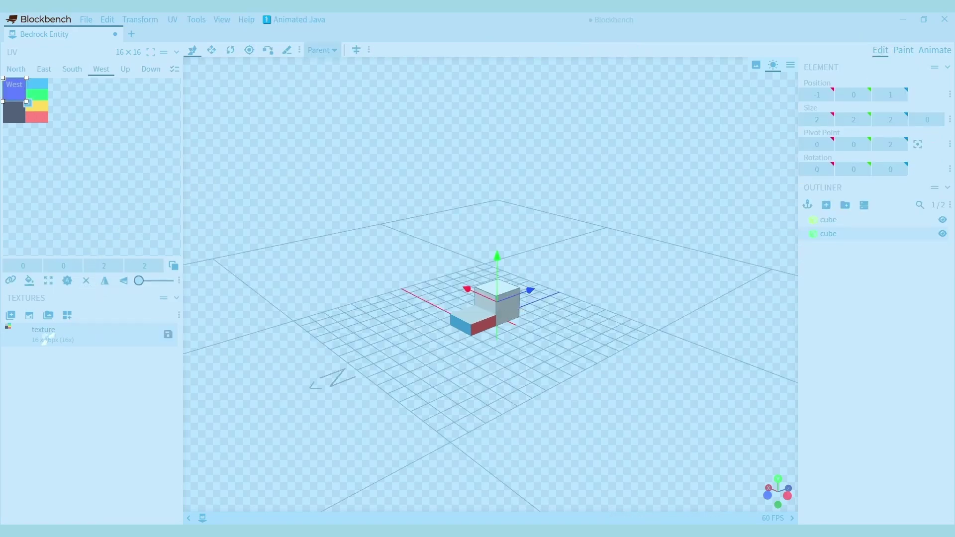
Append the second cube to the texture template, and undo a red (#ff4141) test stroke on its faces
left_click(73, 317)
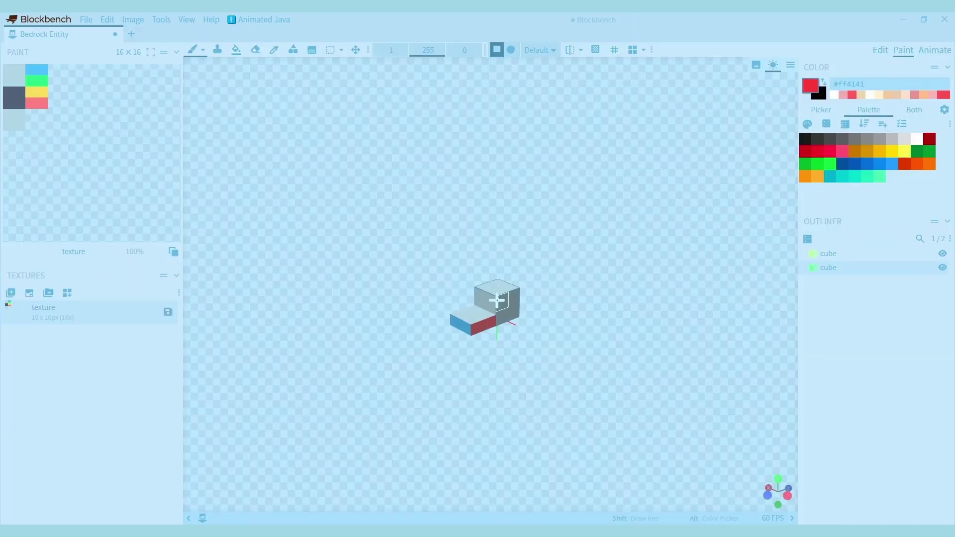
mouse_move(498, 301)
left_mouse_down()
mouse_move(511, 292)
mouse_move(494, 284)
mouse_move(488, 294)
mouse_move(509, 286)
mouse_move(496, 292)
left_mouse_up()
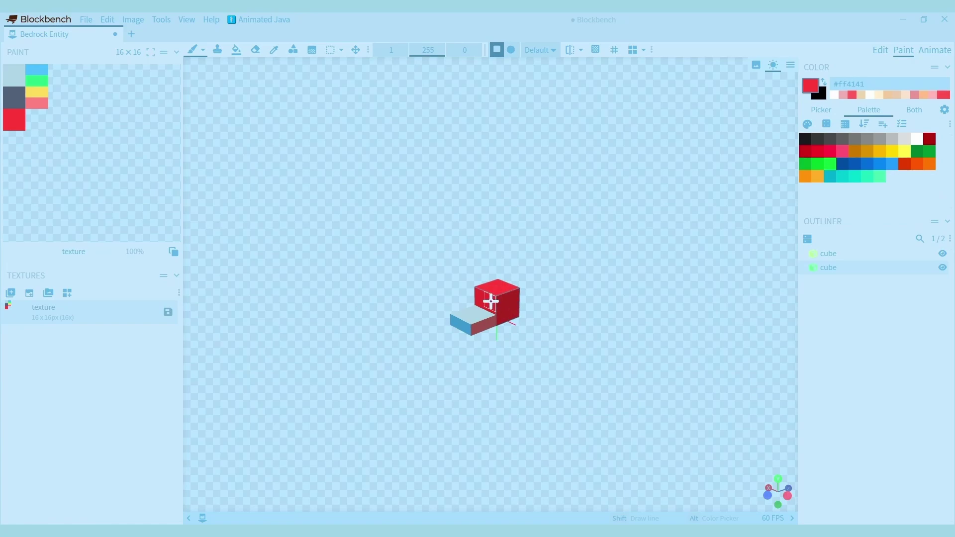
key("ctrl+z")
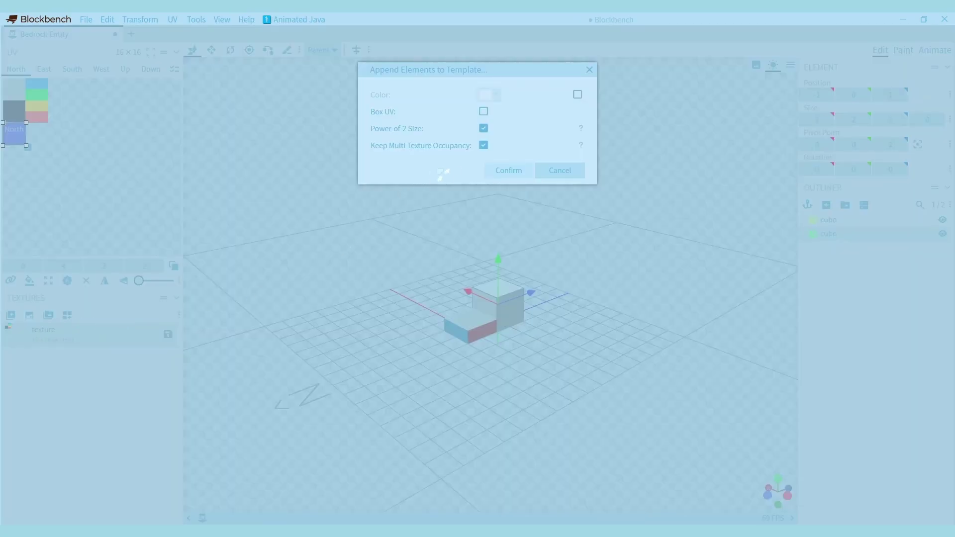
Append the second cube's faces to the template without Box UV, and test-paint a red (#ff4141) pixel on its north face
left_click(507, 170)
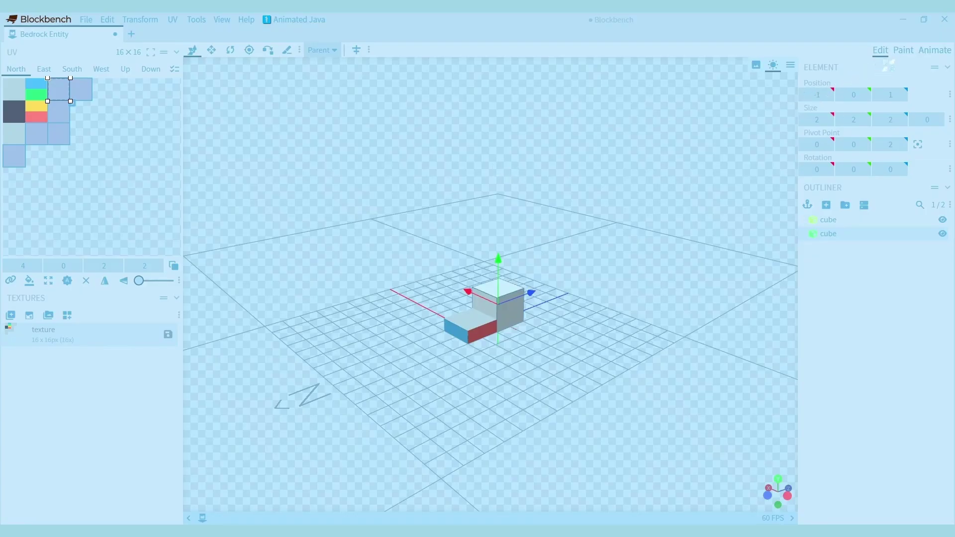
left_click_drag(501, 297, 490, 303)
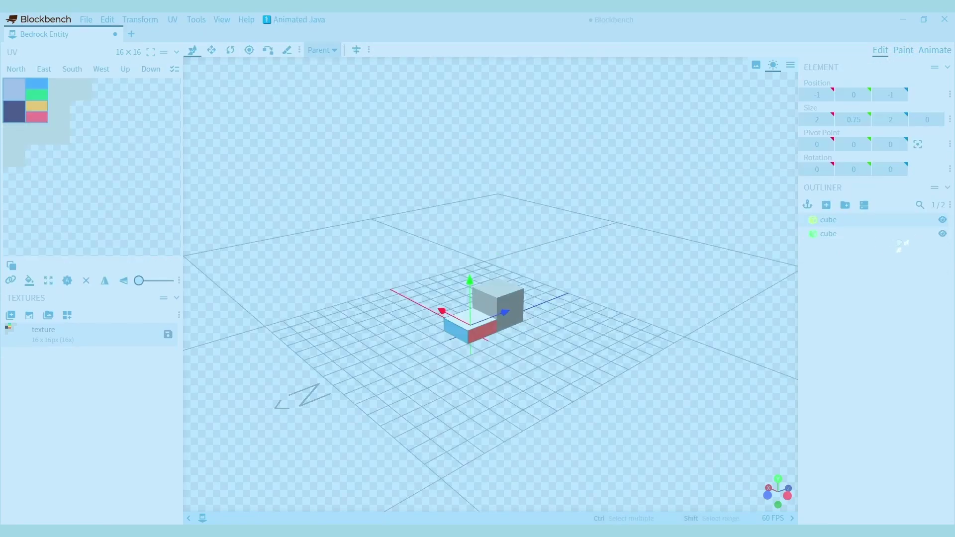
left_click(893, 237)
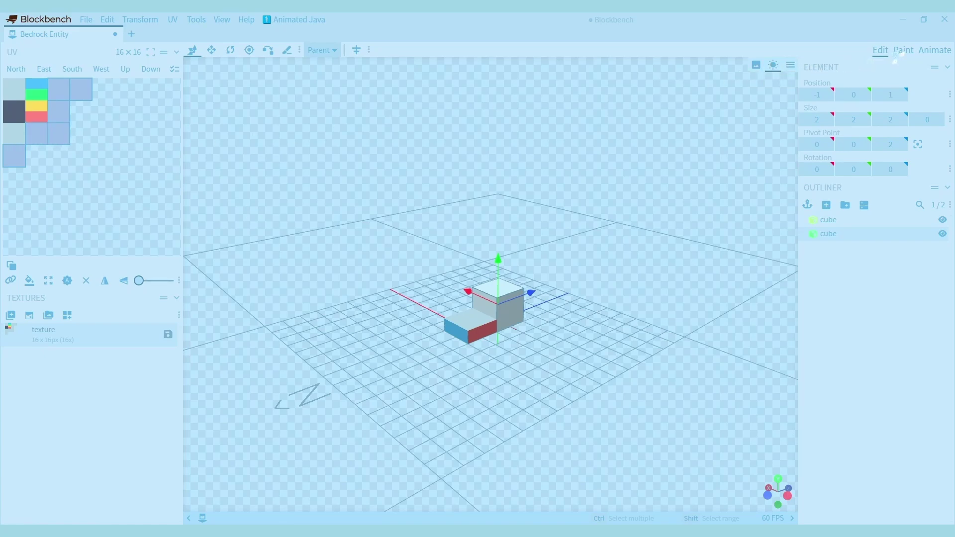
Clear the unused texture space from the texture in Paint mode
left_click(903, 50)
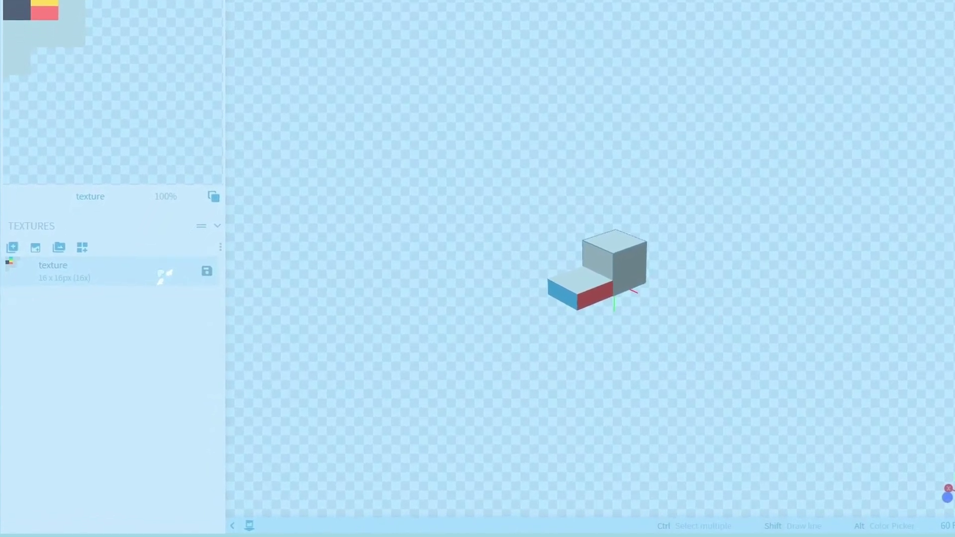
right_click(134, 301)
mouse_move(294, 414)
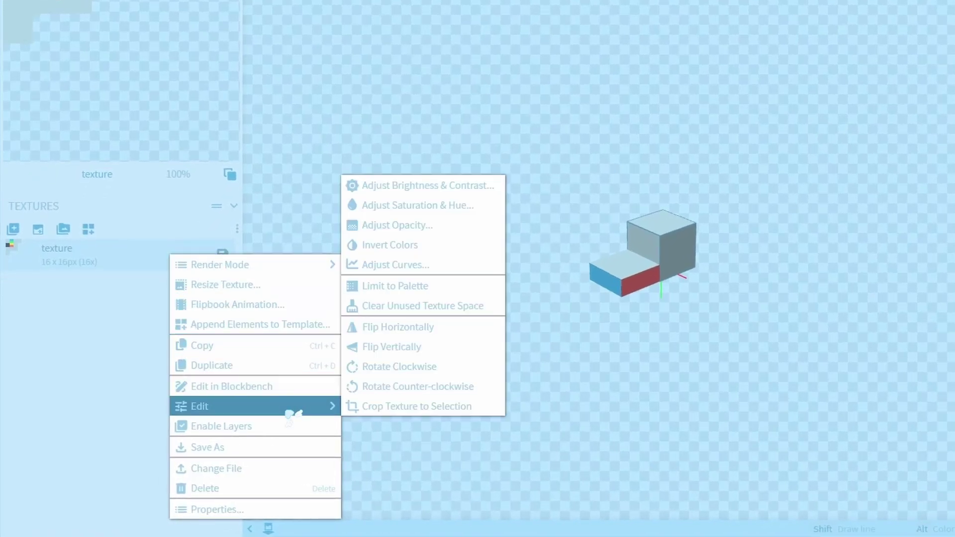
left_click(427, 304)
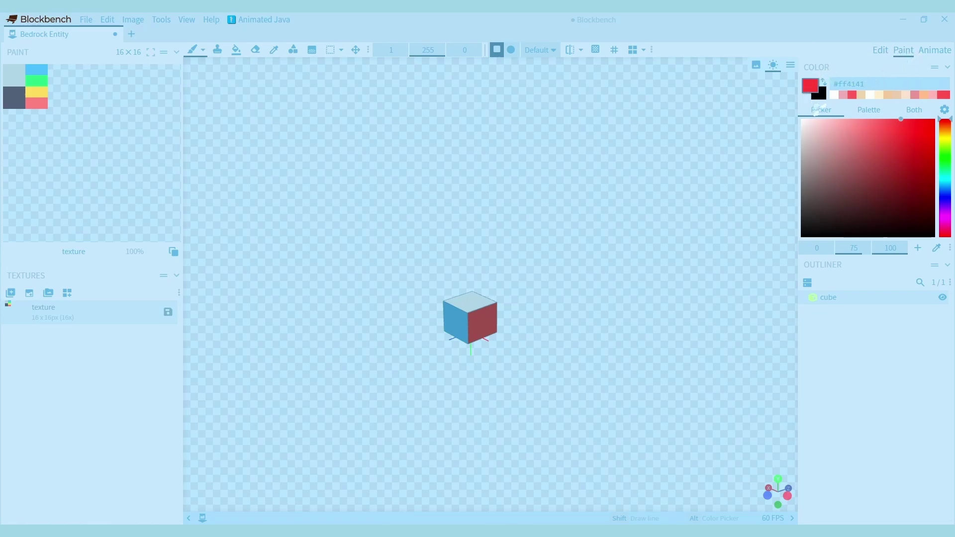
Show both the picker and the palette for colour selection, and set the picker type to Wheel
left_click(870, 111)
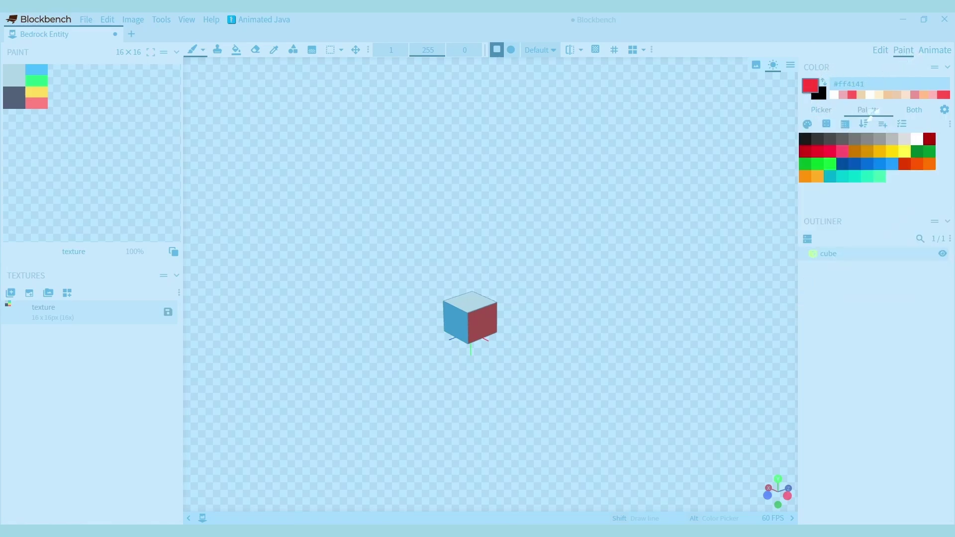
left_click(914, 110)
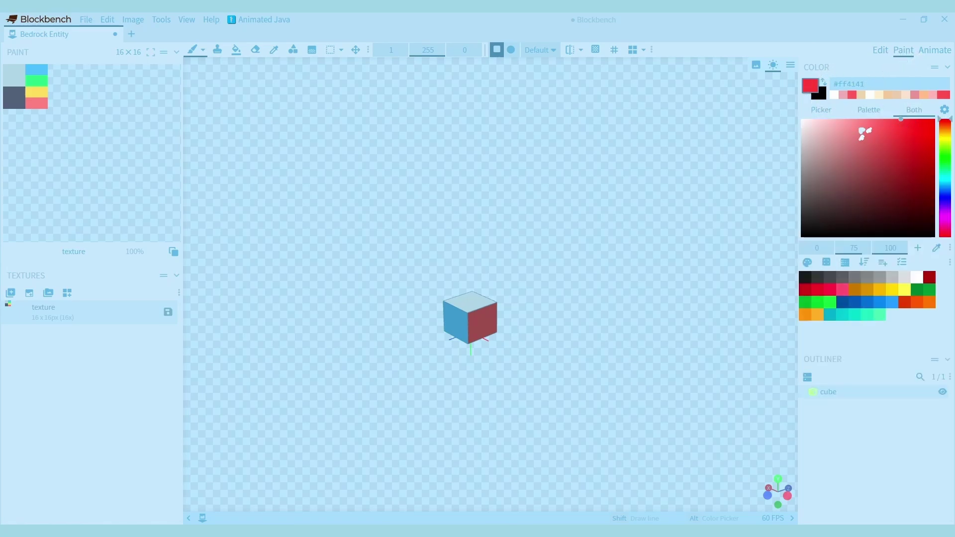
left_click(945, 110)
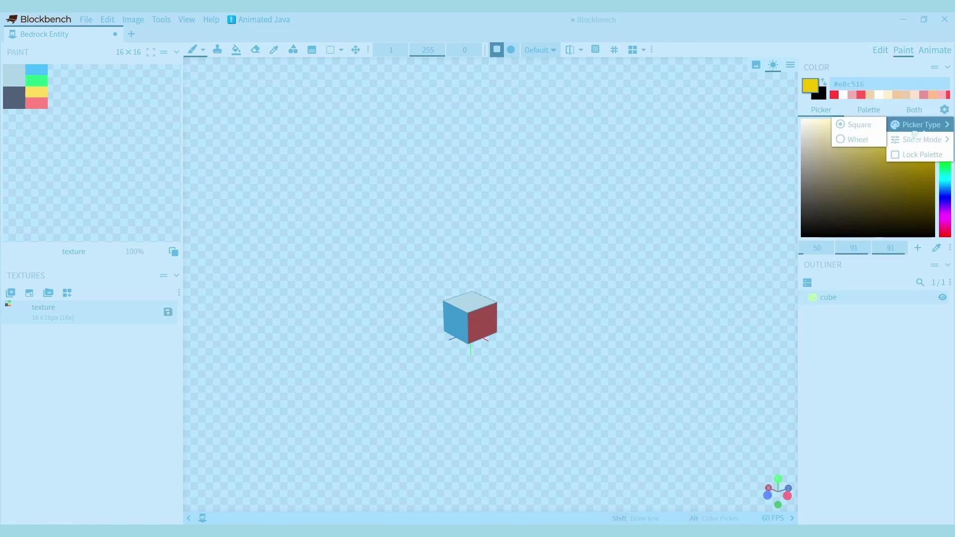
mouse_move(920, 125)
left_click(865, 139)
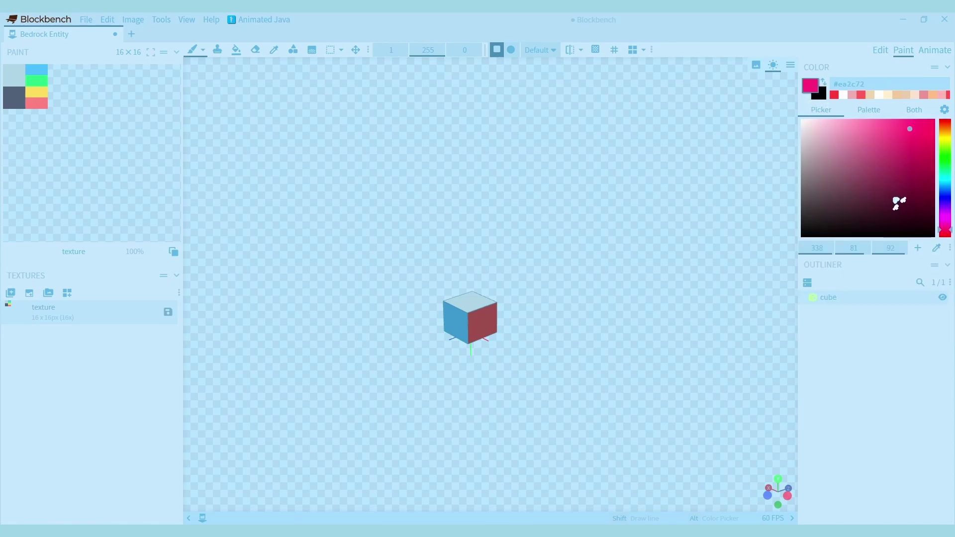
Replace the colour palette with a blank one and add the pink #ea2c72 to it
left_click(918, 248)
left_click(915, 262)
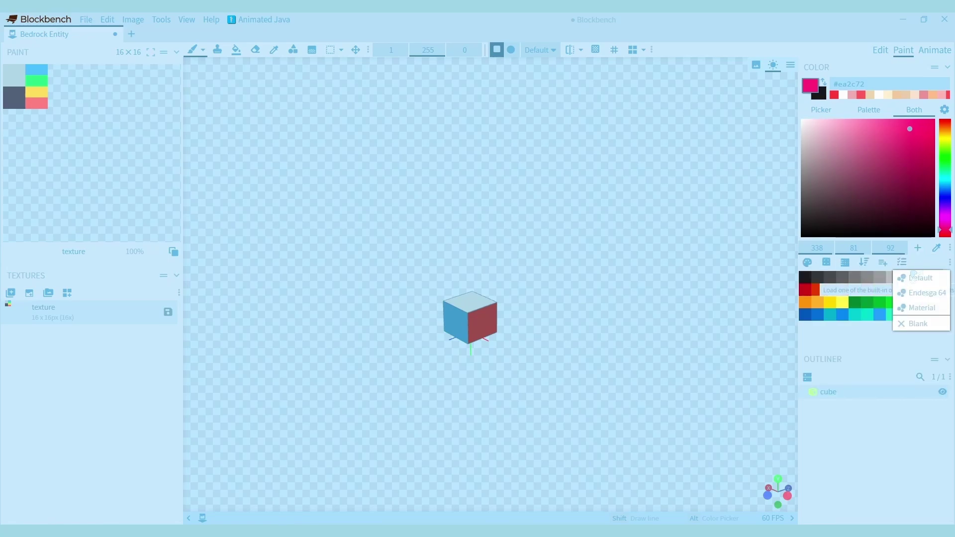
left_click(919, 324)
left_click(918, 248)
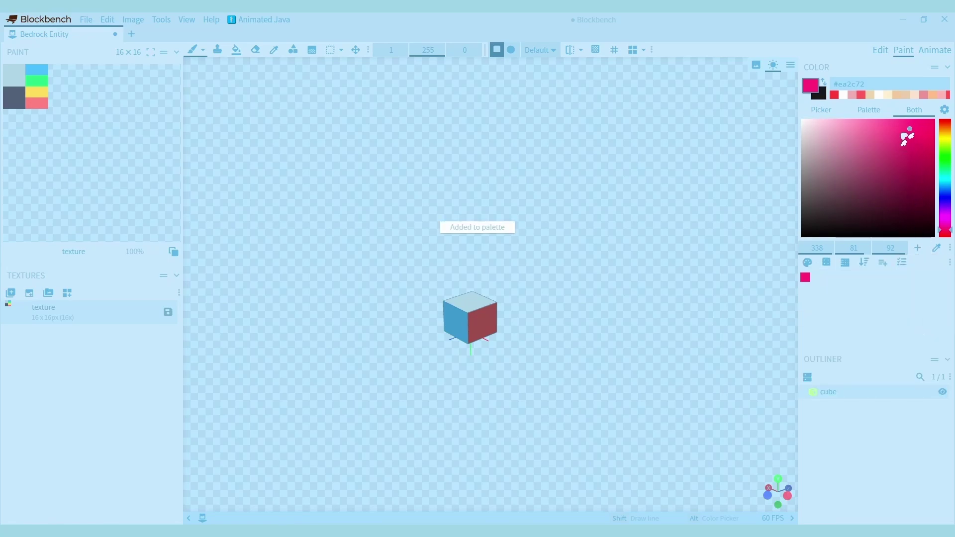
Add progressively lighter pinks, from #ee3e7f to #ee9ebb, to the palette
left_click(899, 128)
left_click(918, 249)
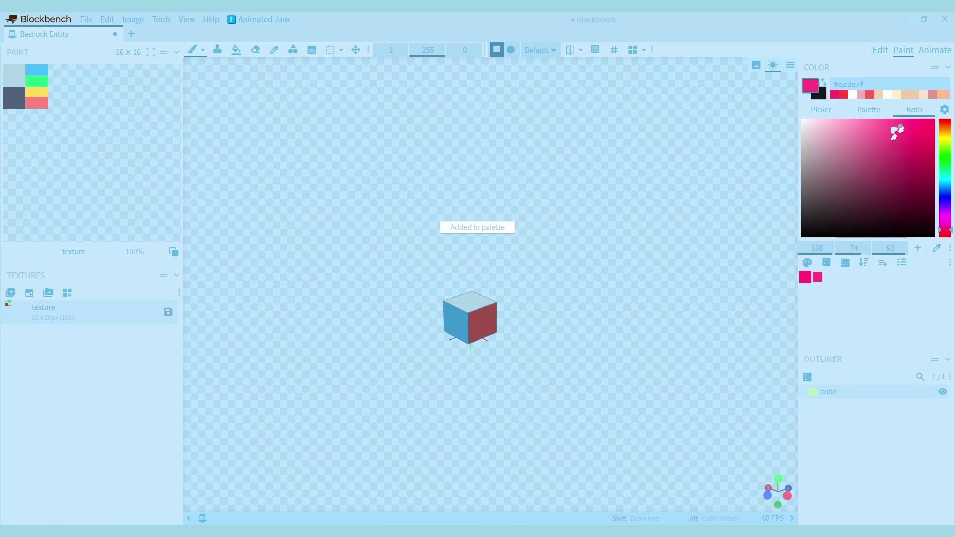
left_click(885, 127)
left_click(918, 249)
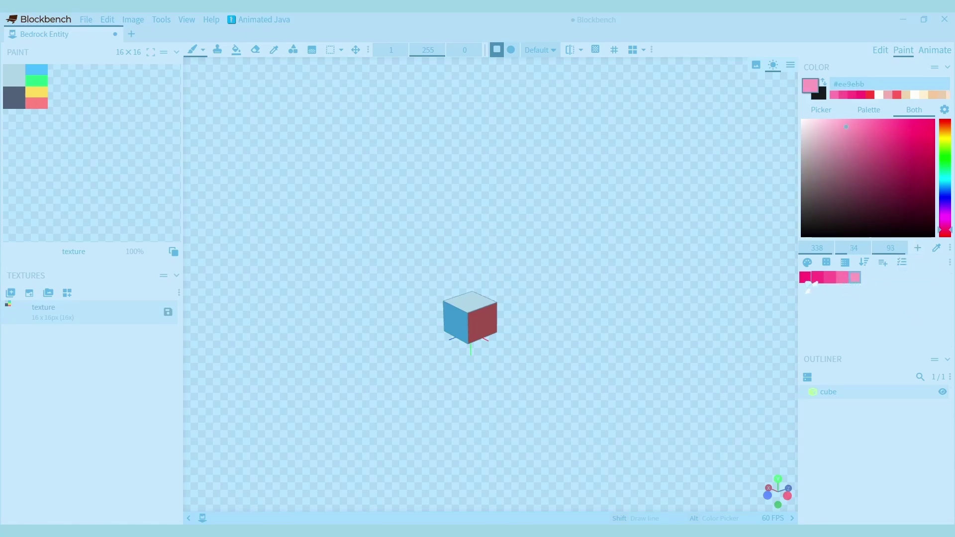
Reset the colour palette to Blank
left_click(902, 262)
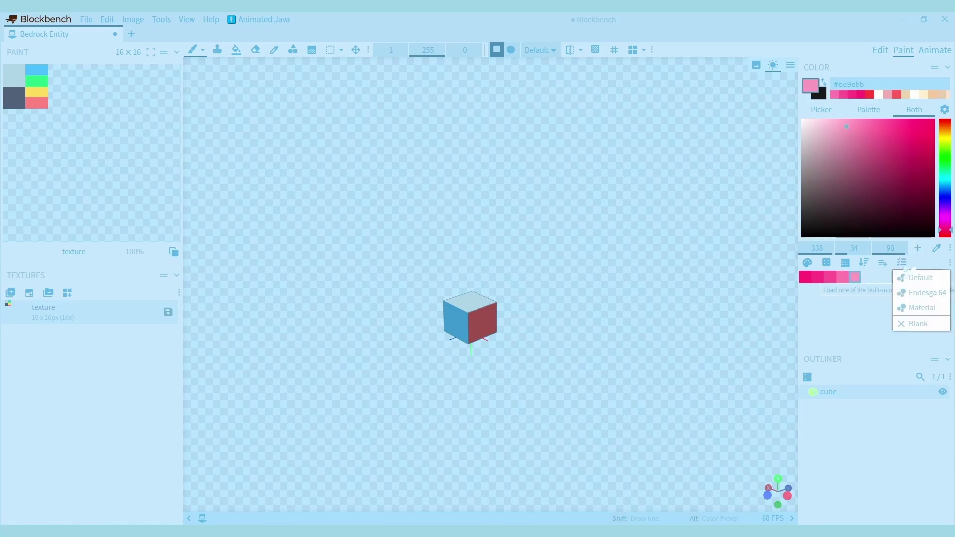
left_click(918, 324)
Install the Colour Gradient Generator plugin and generate a gradient palette from the pink #e61471
left_click(85, 19)
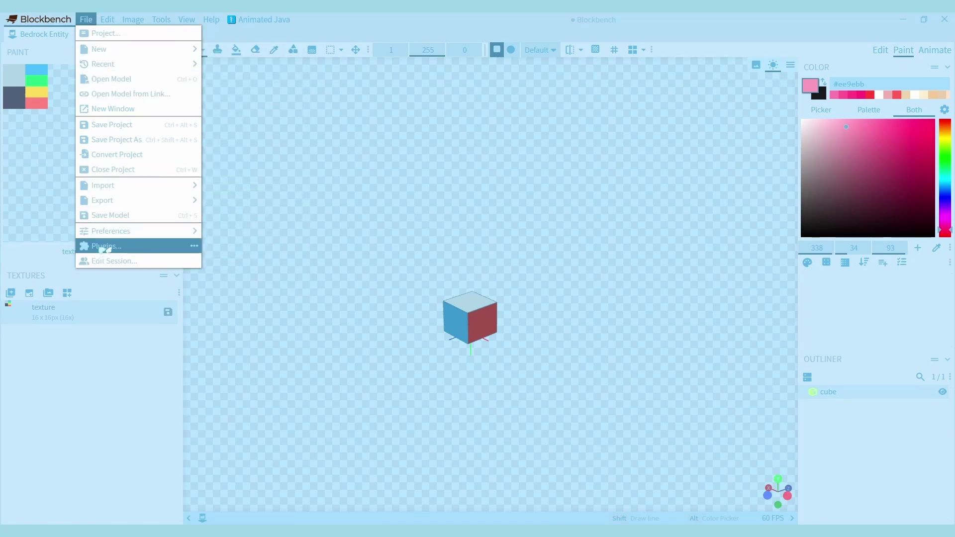
left_click(102, 246)
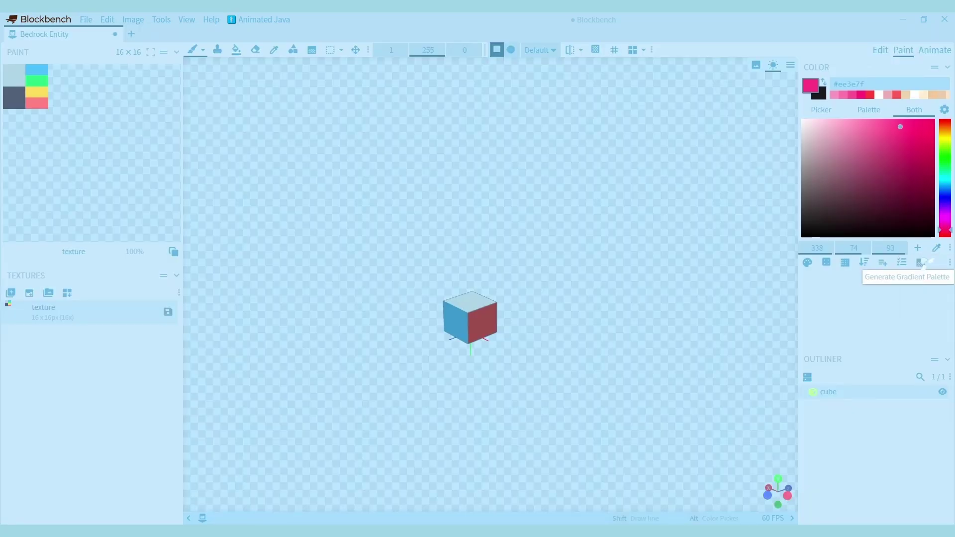
left_click(926, 262)
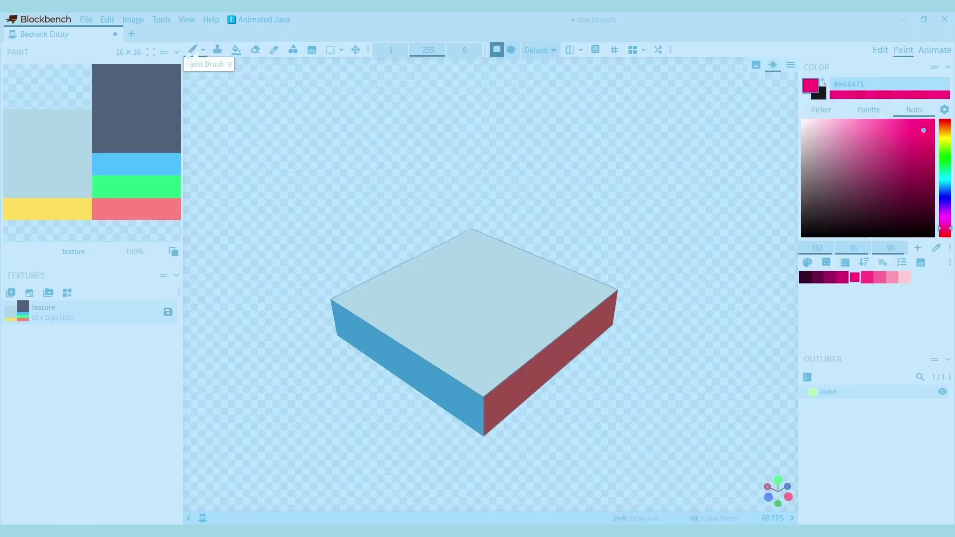
Try square and round brush strokes on the cube's top face, including size 6 and a soft size 5 brush at 70 softness
left_click(192, 49)
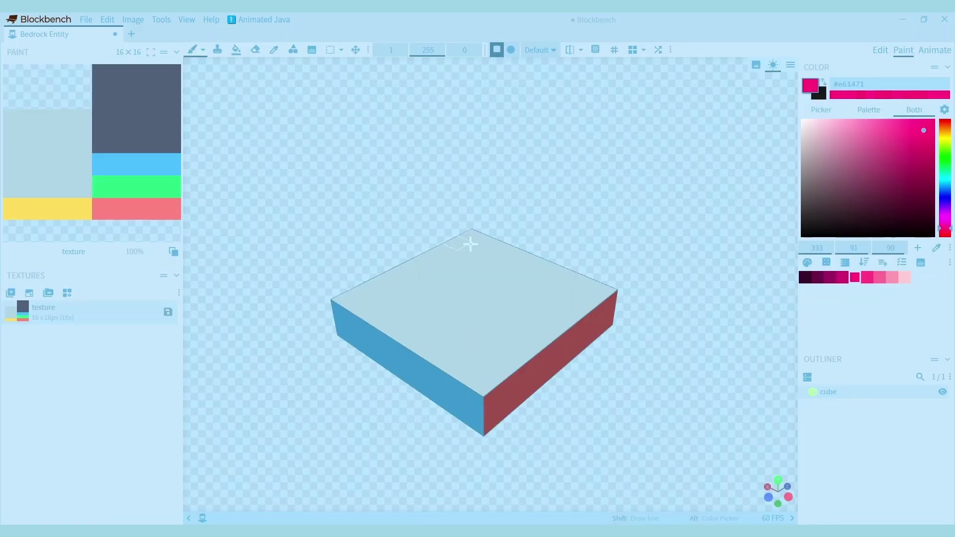
mouse_move(469, 243)
left_mouse_down()
mouse_move(463, 301)
mouse_move(509, 296)
left_mouse_up()
left_click_drag(509, 296, 448, 330)
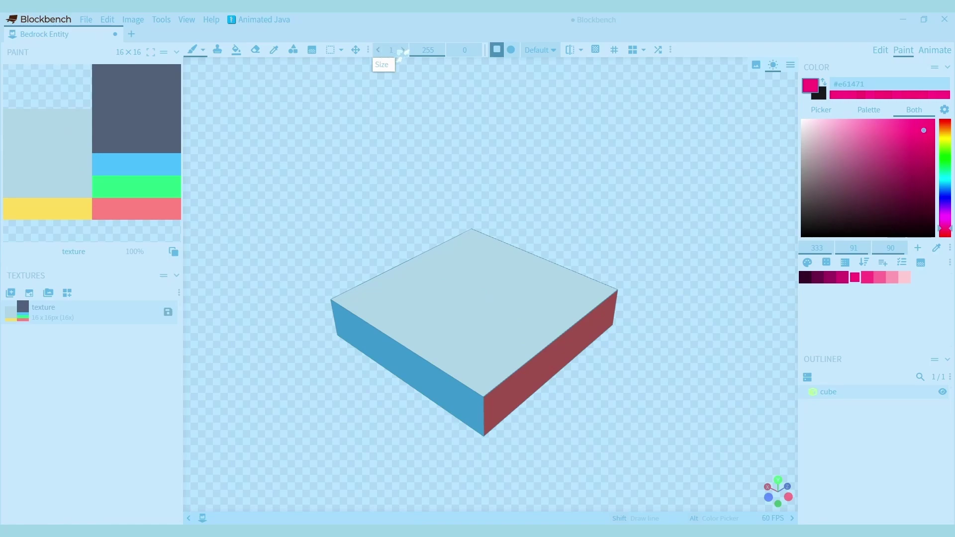
left_click(402, 51)
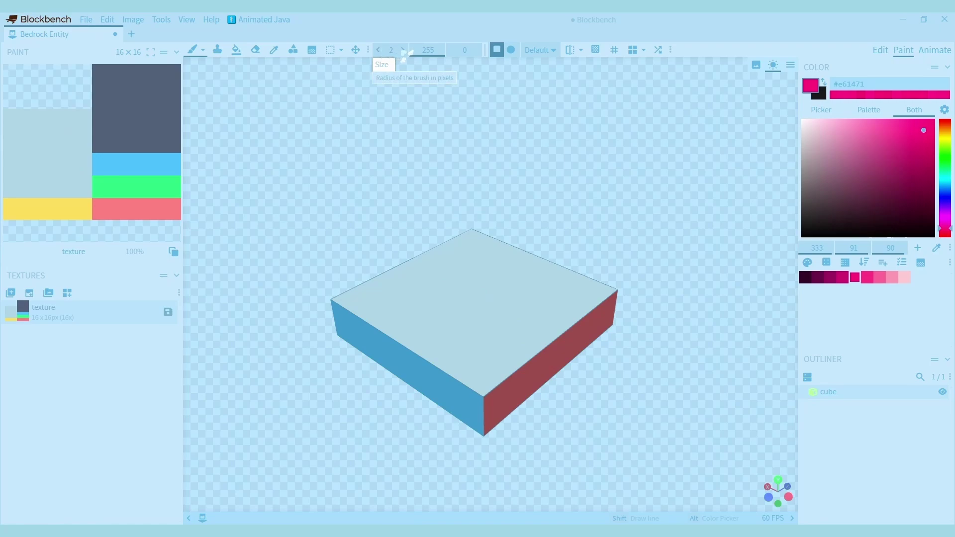
left_click(498, 273)
mouse_move(422, 309)
left_mouse_down()
mouse_move(511, 304)
mouse_move(509, 322)
left_mouse_up()
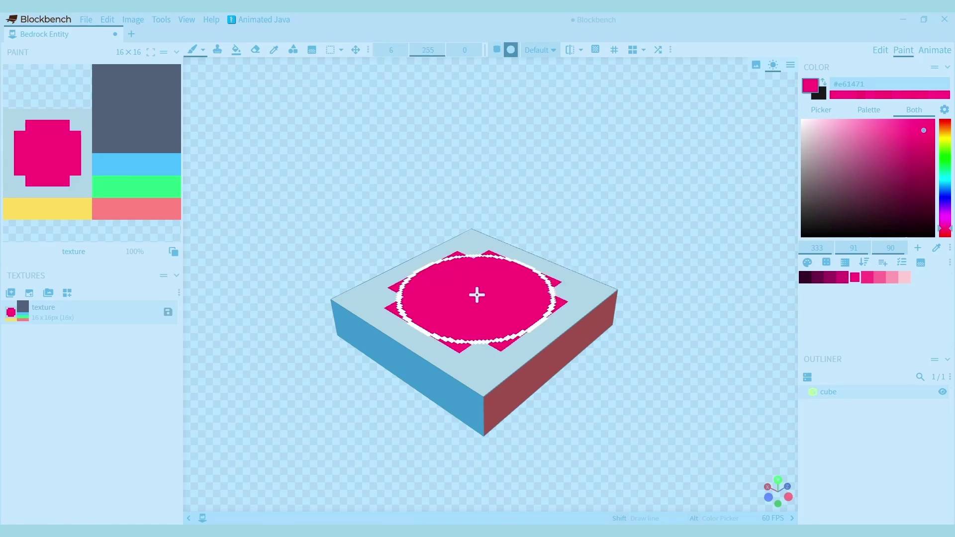
key("ctrl+z")
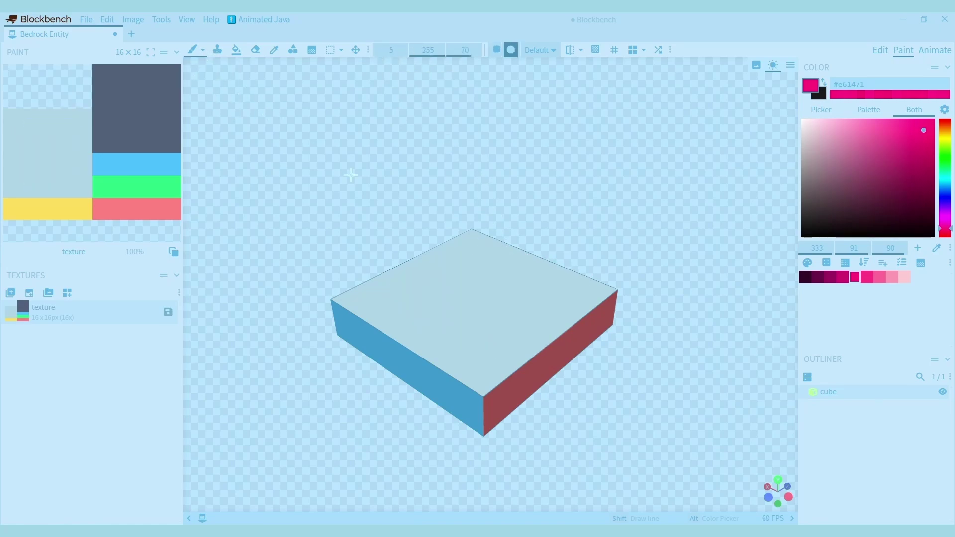
mouse_move(454, 288)
left_mouse_down()
mouse_move(449, 275)
mouse_move(454, 315)
mouse_move(507, 311)
left_mouse_up()
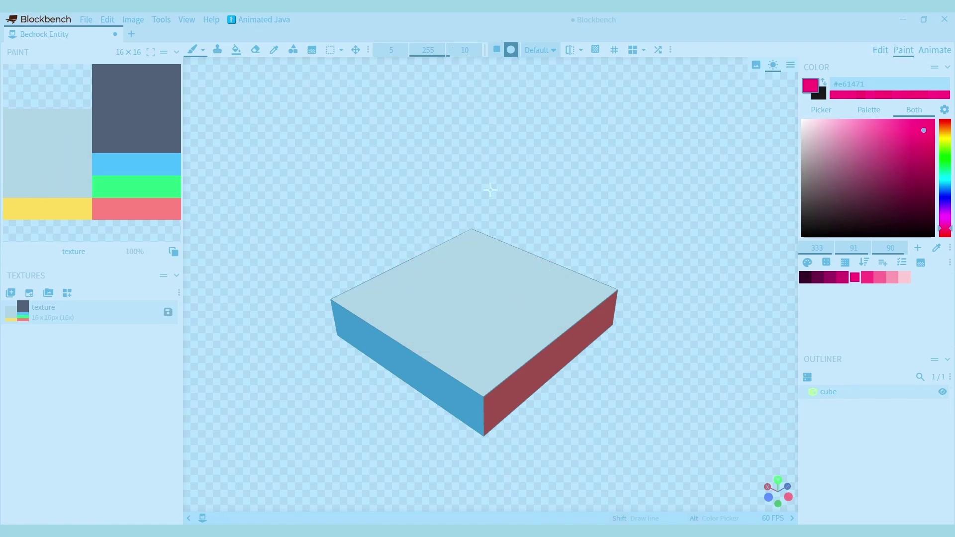
mouse_move(488, 315)
left_mouse_down()
mouse_move(459, 311)
mouse_move(468, 283)
mouse_move(488, 280)
left_mouse_up()
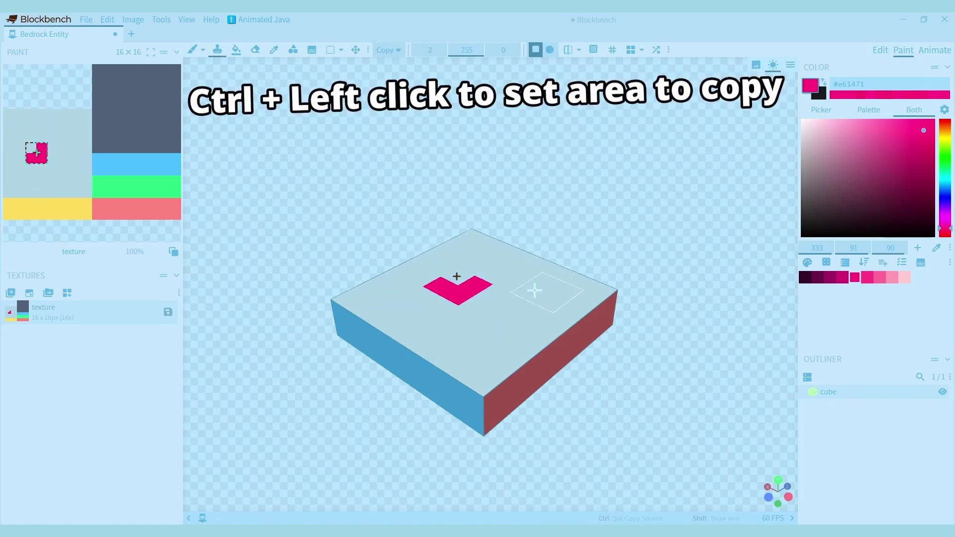
Stamp copies of the pink angular shape onto other parts of the cube's top face with the size 2 Copy Brush
left_click(535, 291)
left_click(450, 326)
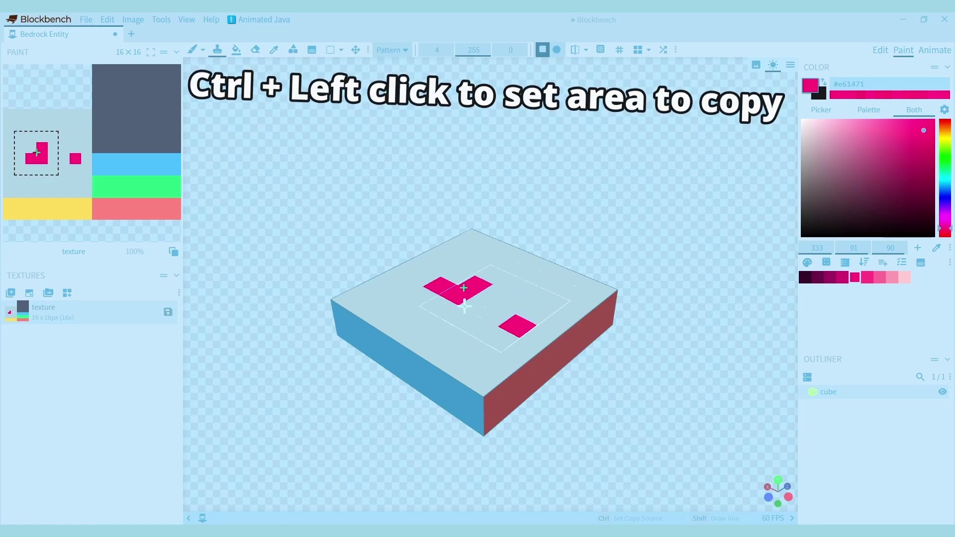
mouse_move(518, 323)
left_mouse_down()
mouse_move(587, 286)
mouse_move(434, 259)
left_mouse_up()
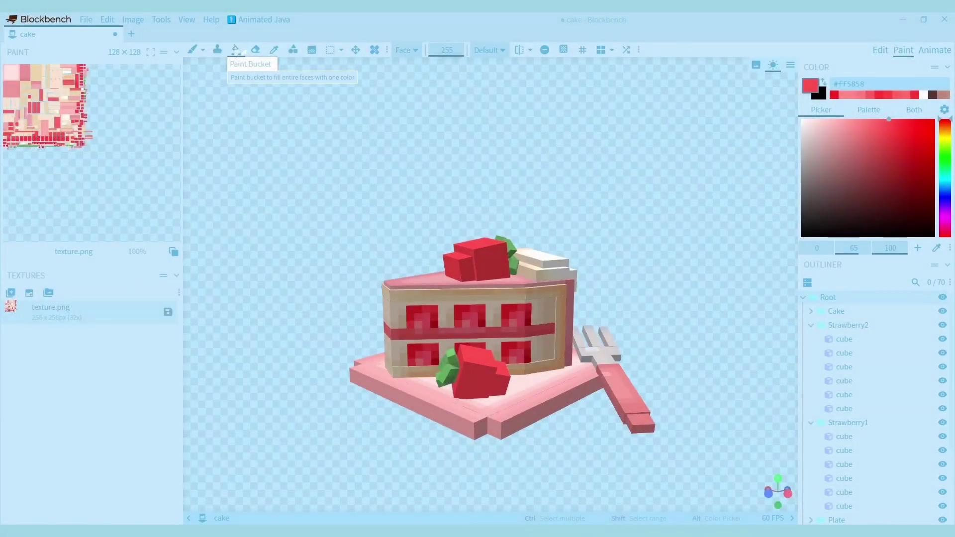
Recolour the cake's strawberries with the Paint Bucket in Element and Colors modes, using the reds #dd2727 and #c22222
left_click(405, 50)
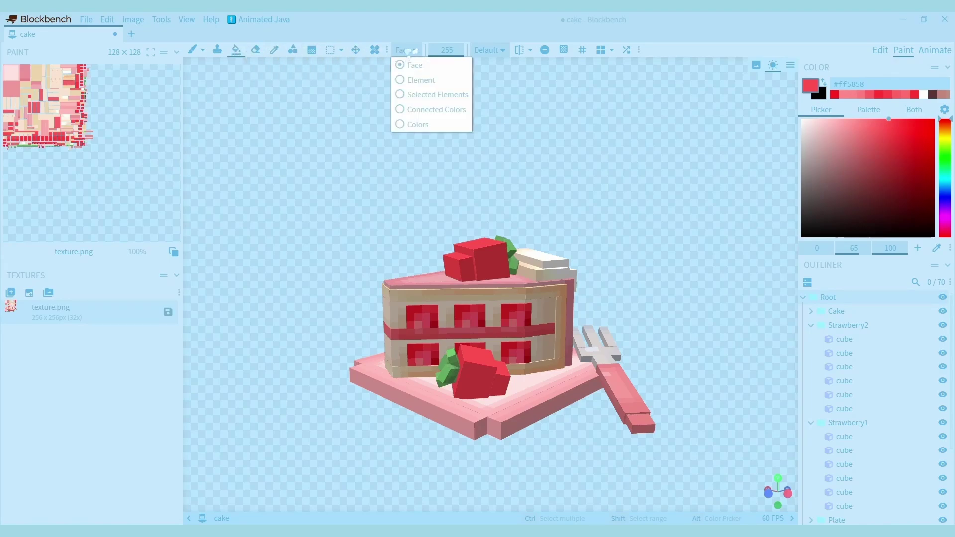
left_click(424, 80)
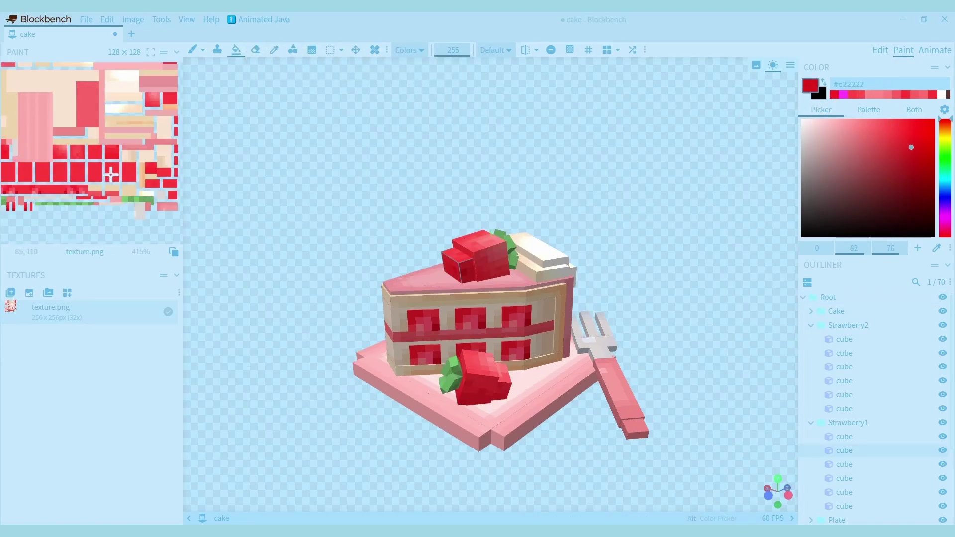
left_click(111, 174)
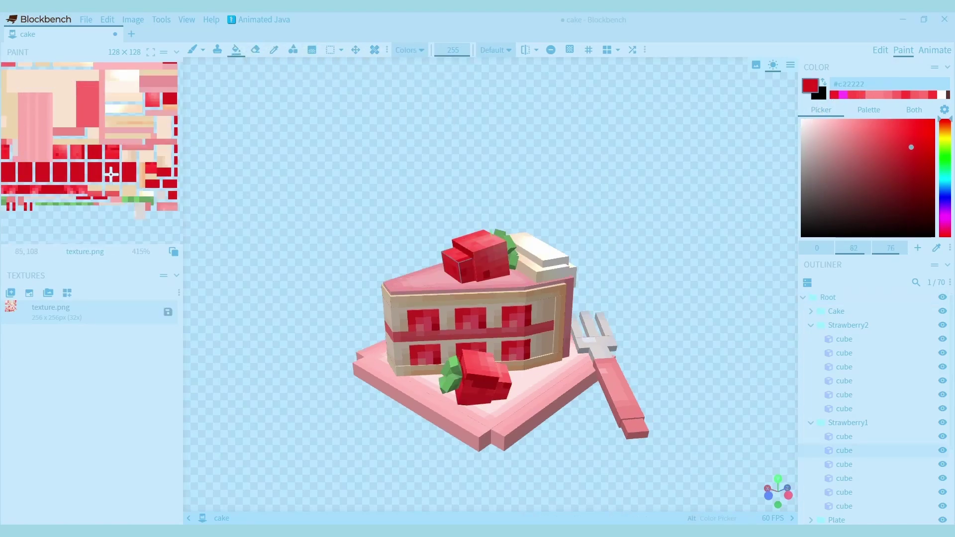
Lower the tool opacity and work over the upper strawberry on the cake
left_click_drag(452, 49, 432, 50)
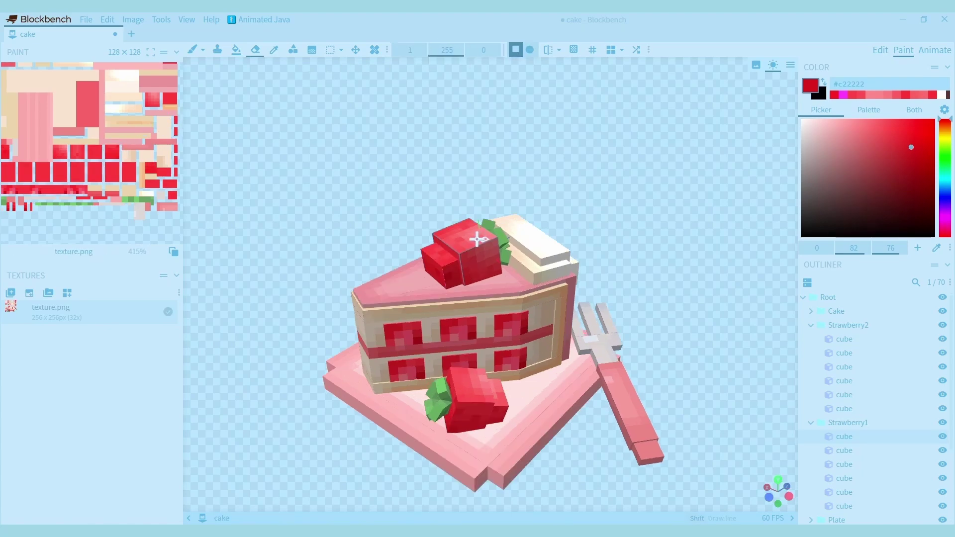
mouse_move(474, 241)
left_mouse_down()
mouse_move(462, 246)
mouse_move(495, 254)
left_mouse_up()
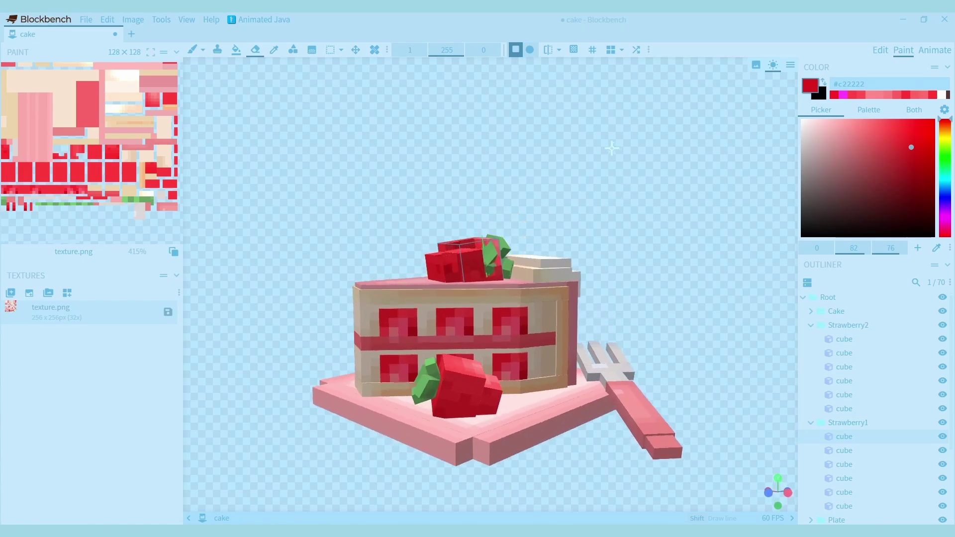
left_click_drag(610, 148, 522, 179)
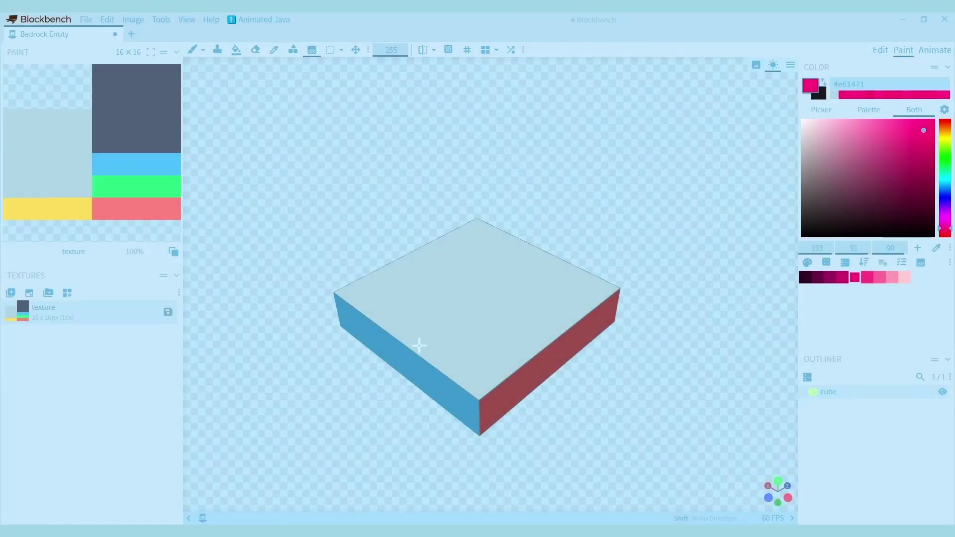
Draw gradients across the plain cube's top face and the cake's pink icing with the Gradient tool
left_click_drag(419, 346, 560, 309)
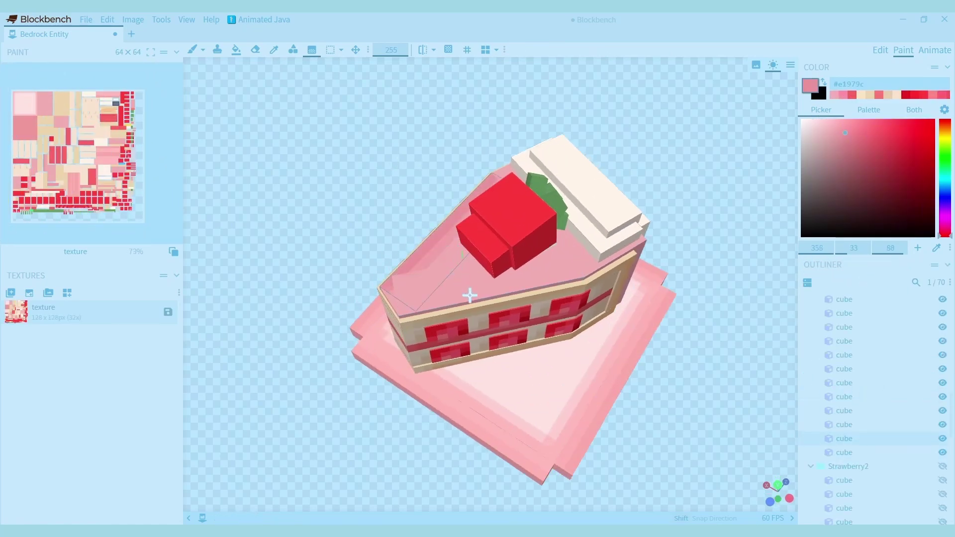
left_click(467, 287)
left_click_drag(357, 286, 450, 283)
scroll(324, 230, "up", 4)
scroll(316, 219, "down", 3)
Select the overlapping pink icing cube on top of the cake in Edit mode and open its Y position for editing
left_click(880, 50)
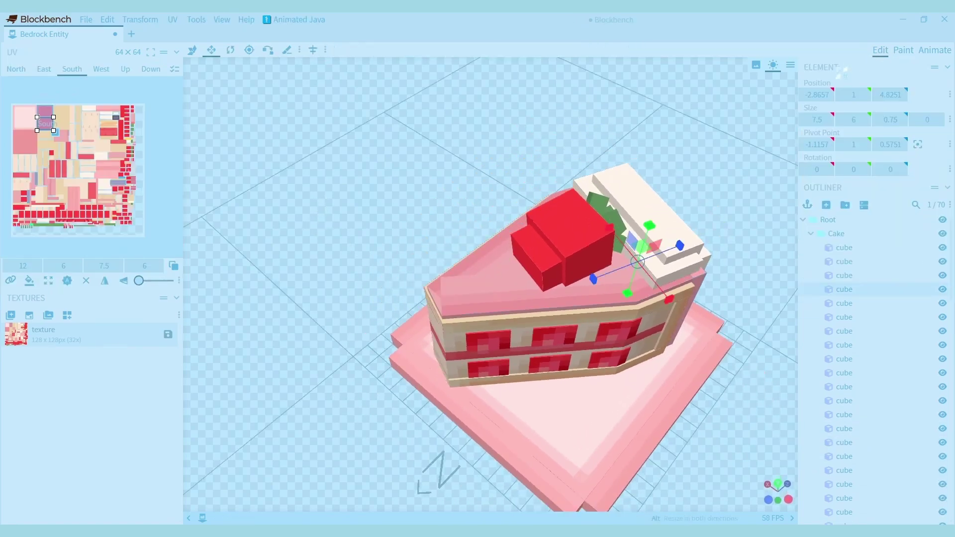
left_click(471, 289)
left_click_drag(413, 246, 390, 232)
scroll(388, 254, "up", 4)
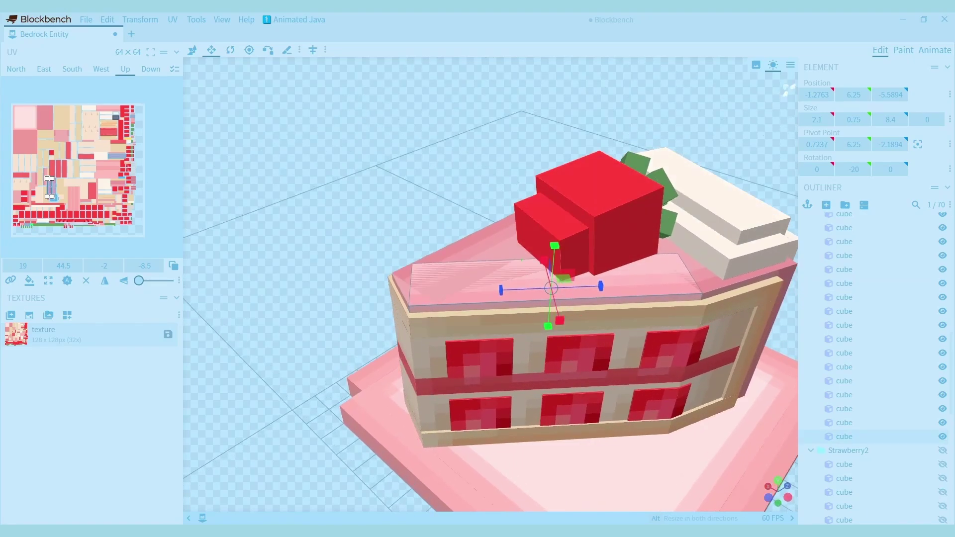
left_click(853, 95)
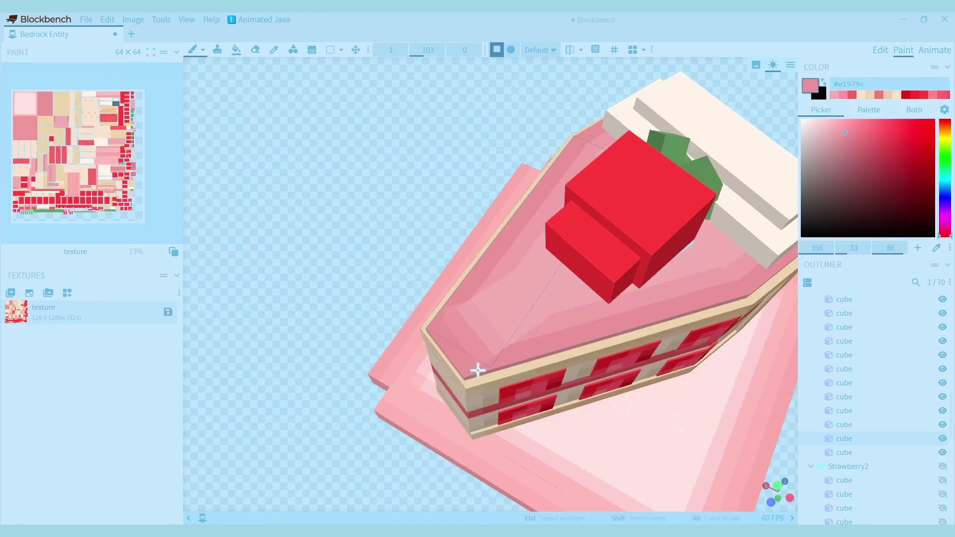
scroll(409, 350, "down", 3)
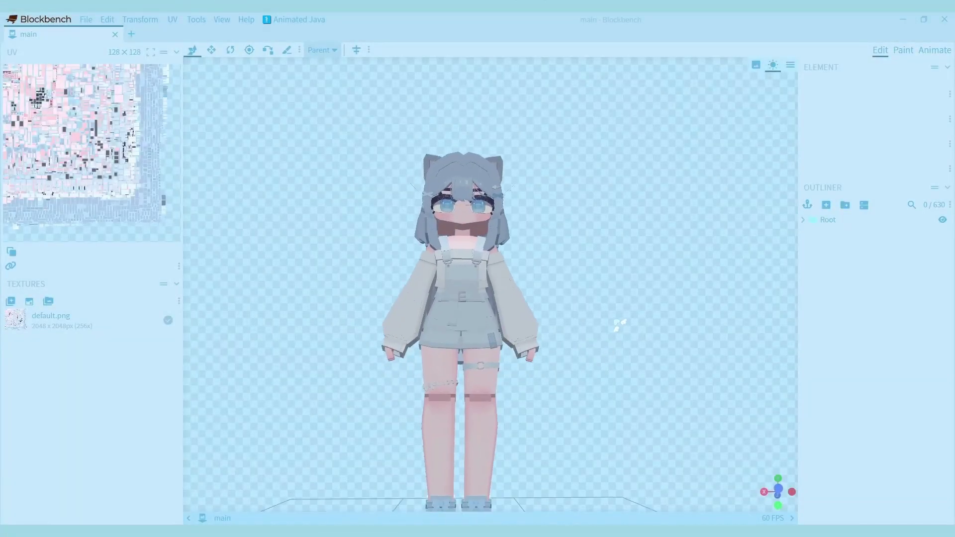
Add the Plaster plugin and run its tool on the character model to fix texture bleeding
left_click_drag(615, 349, 556, 213)
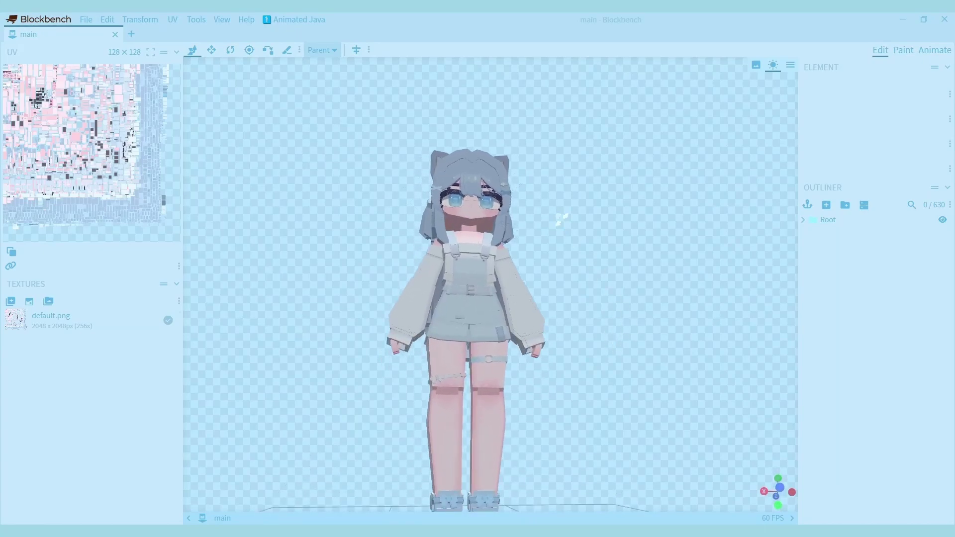
scroll(542, 259, "up", 6)
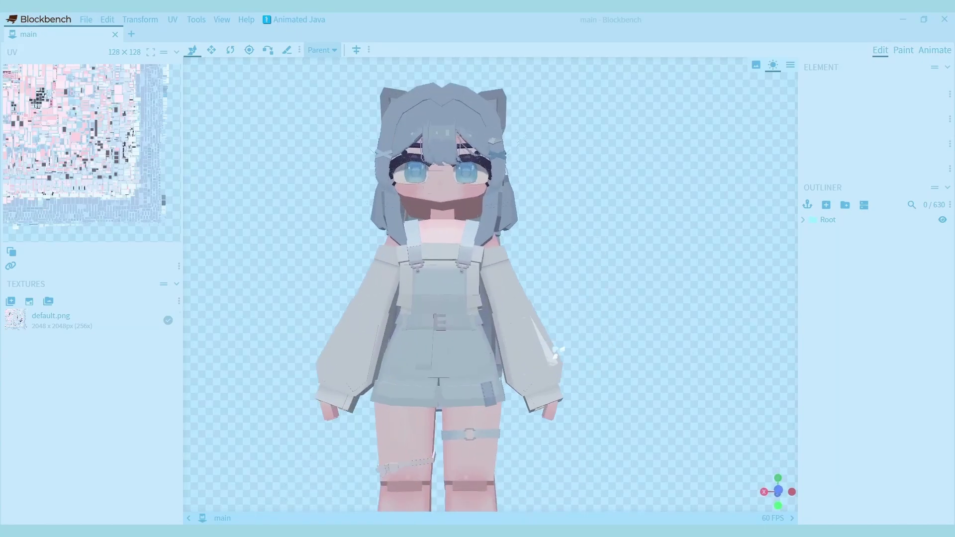
mouse_move(638, 301)
left_mouse_down()
mouse_move(633, 294)
mouse_move(631, 311)
left_mouse_up()
scroll(517, 382, "down", 4)
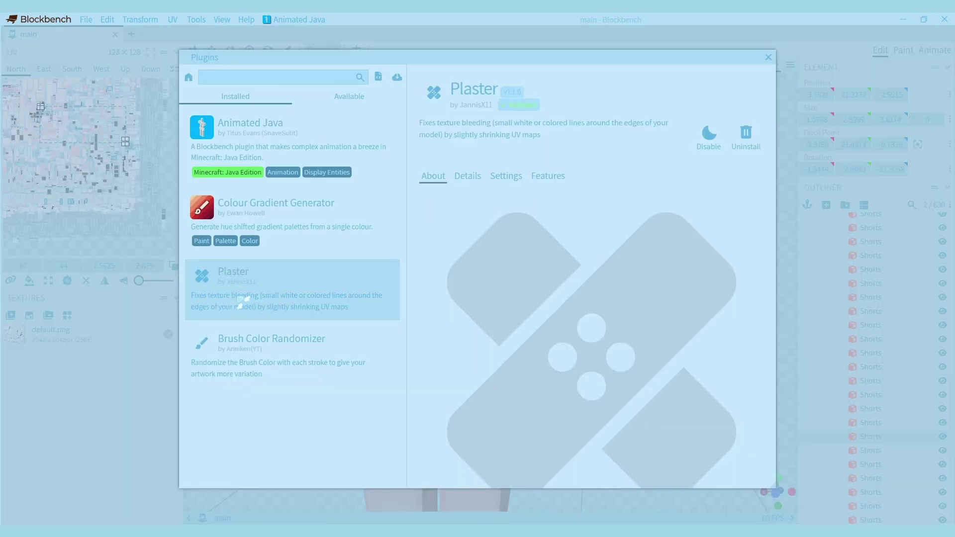
scroll(519, 238, "down", 1)
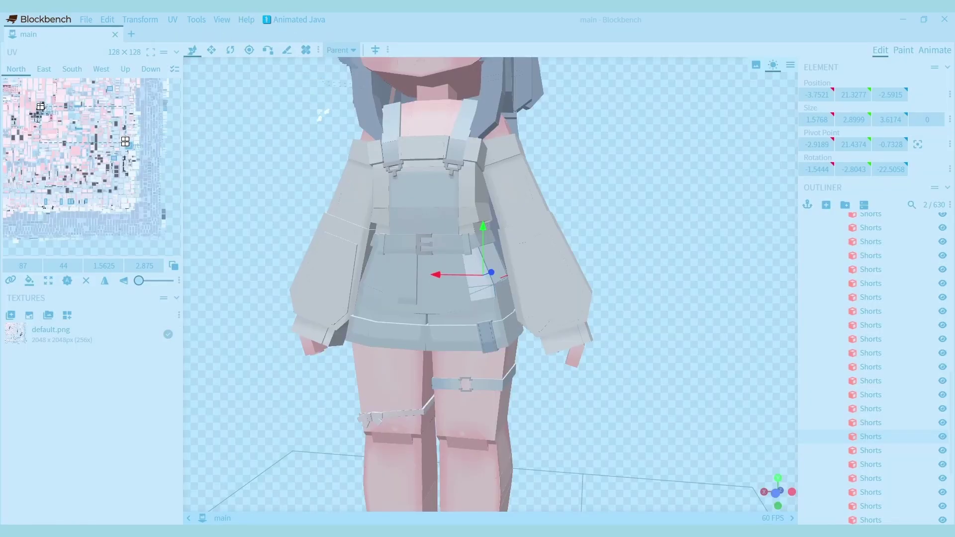
scroll(393, 249, "up", 3)
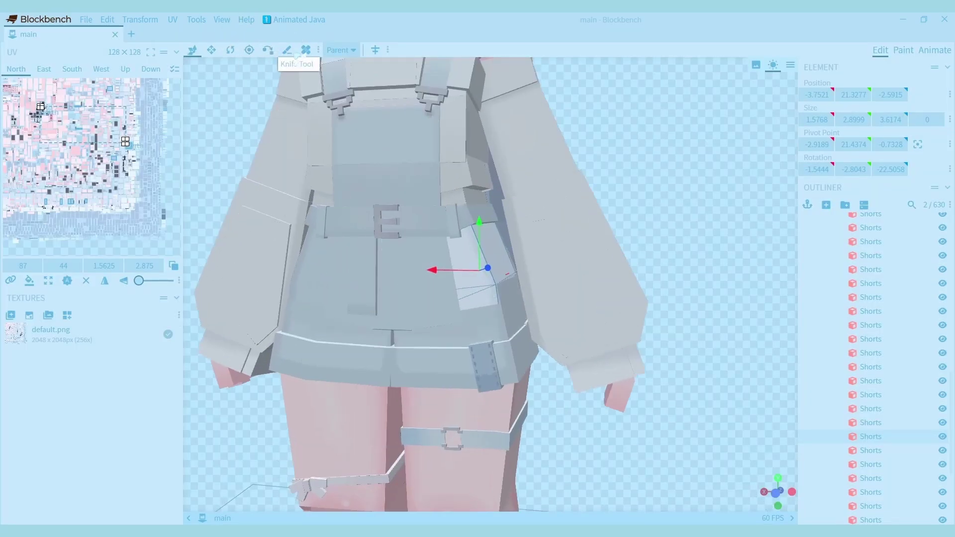
left_click(306, 49)
left_click(507, 95)
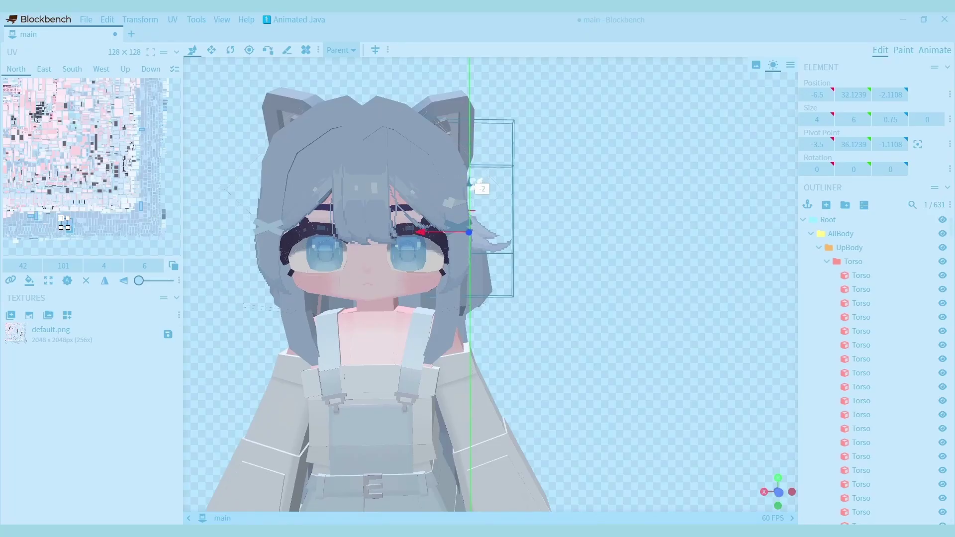
Append the new cube beside the character's head to the texture template with Power-of-2 Size enabled
scroll(395, 187, "up", 3)
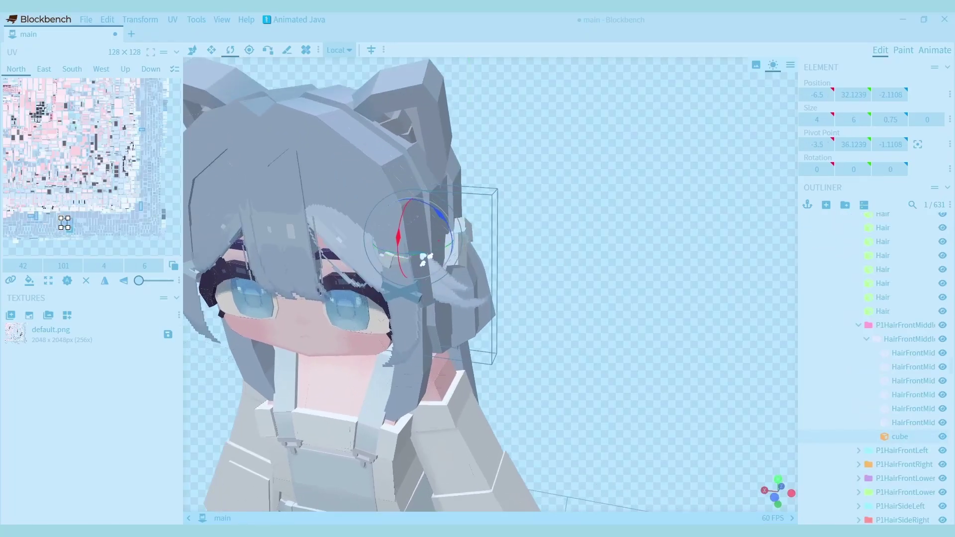
left_click_drag(431, 263, 446, 257)
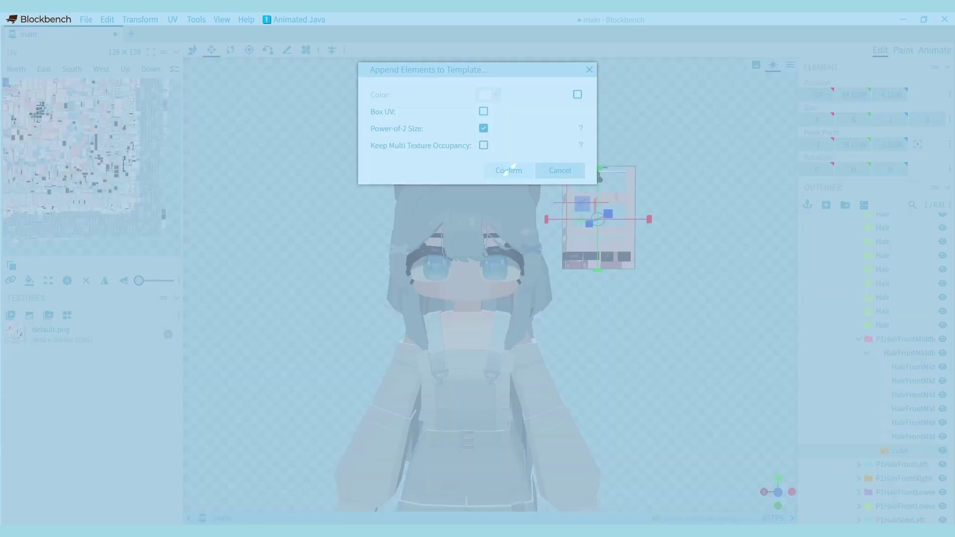
left_click(509, 170)
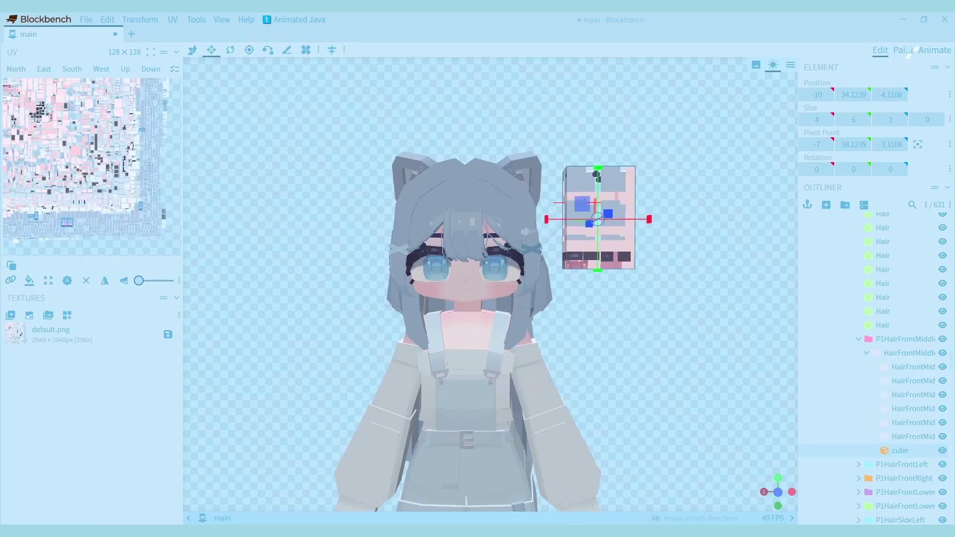
Clear the new cube's texture by filling the whole element with the Paint Bucket in erase mode
left_click(903, 50)
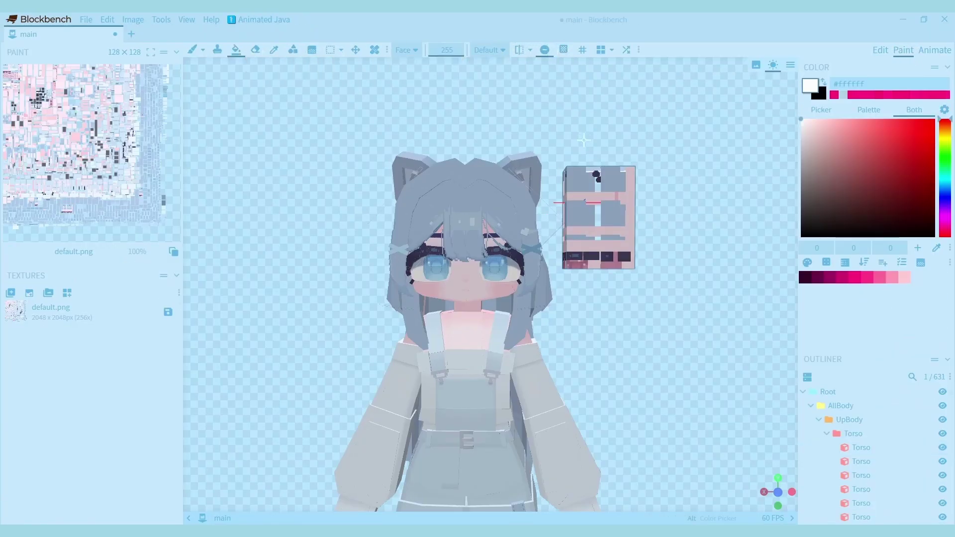
left_click(406, 50)
left_click(416, 78)
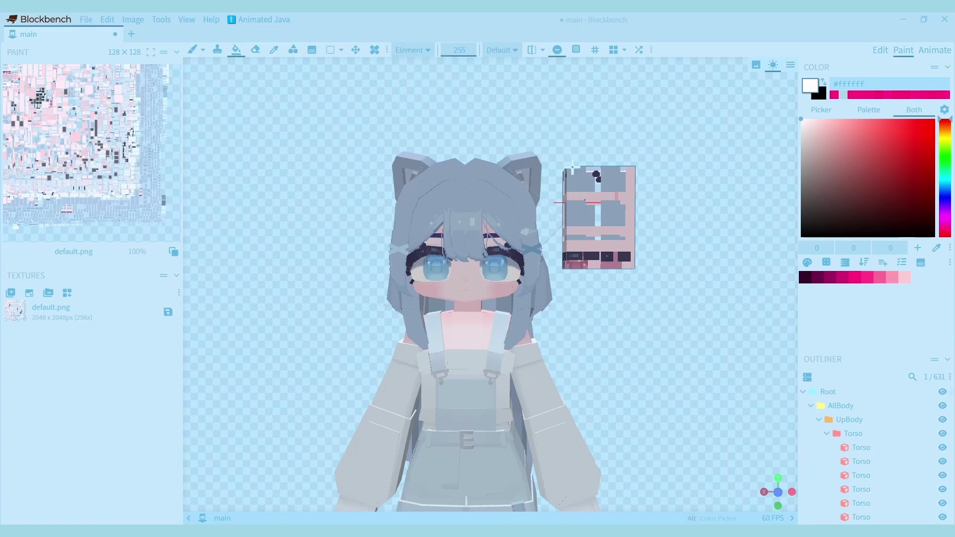
left_click(586, 177)
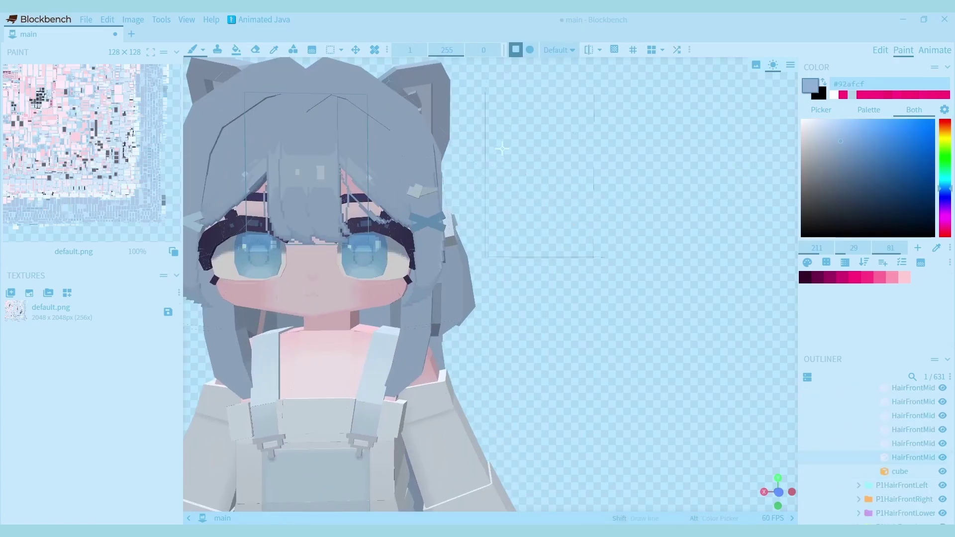
Paint a curved, split-tipped hair strand on the transparent cube with the blues #92afcf and #a4bedb
left_click_drag(501, 146, 576, 169)
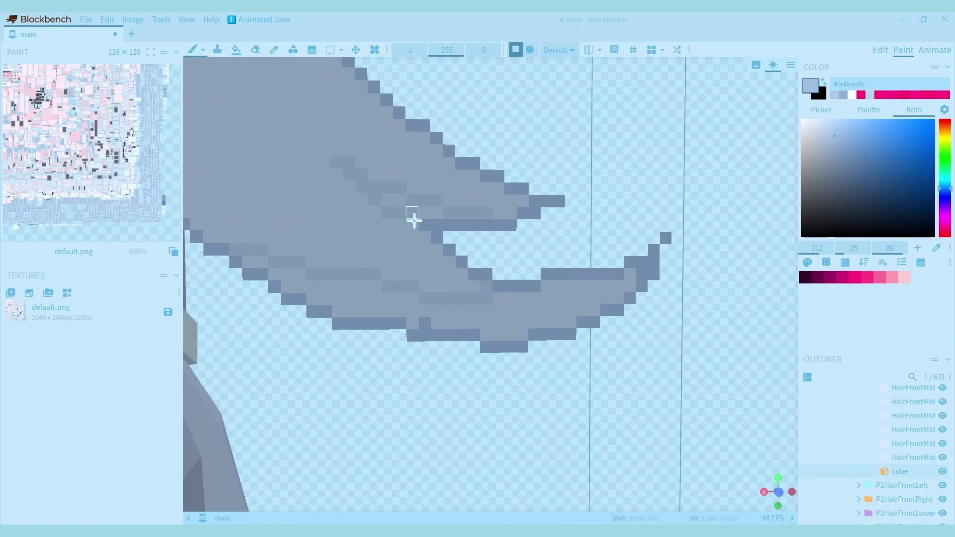
left_click(237, 50)
scroll(395, 194, "down", 5)
scroll(420, 276, "up", 5)
scroll(420, 276, "down", 6)
right_click_drag(419, 276, 641, 210)
Pick the lighter blue #bbd2e7 from the hair and outline a highlight across the strand with the brush
left_click(274, 49)
left_click(405, 174)
right_click_drag(517, 194, 351, 250)
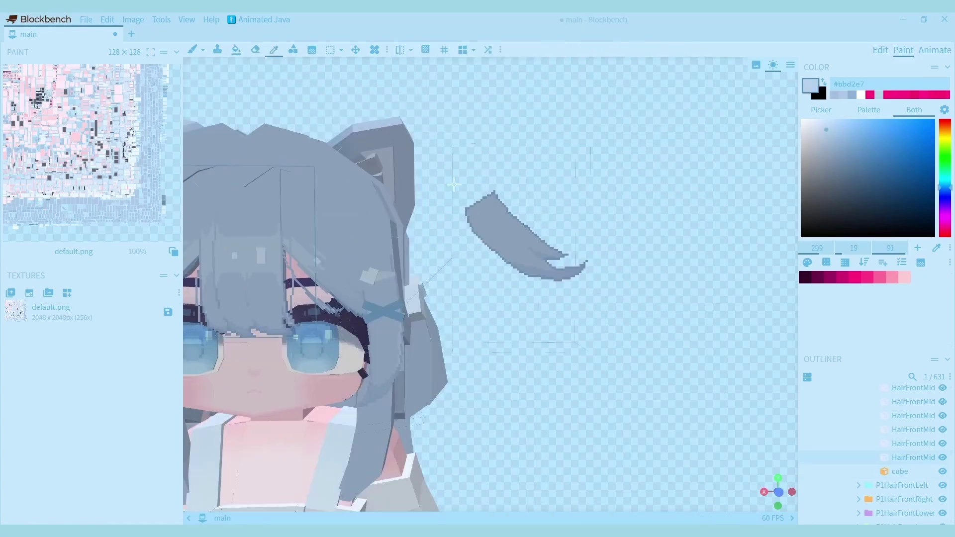
scroll(428, 239, "up", 4)
left_click(192, 50)
scroll(448, 164, "up", 3)
left_click_drag(518, 133, 511, 259)
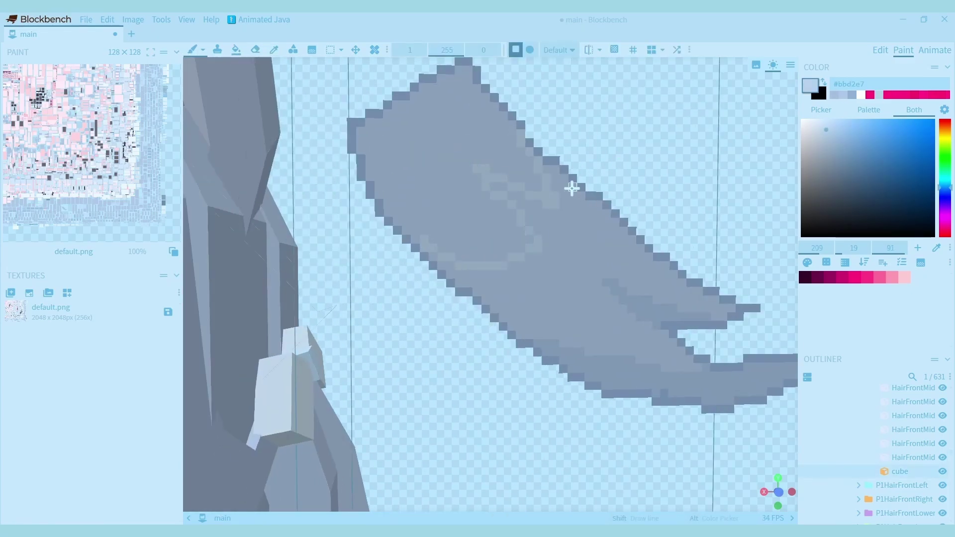
Fill the strand's outlined highlight with the Paint Bucket in Connected Colors mode and switch to the Eraser
left_click(236, 50)
scroll(572, 213, "down", 5)
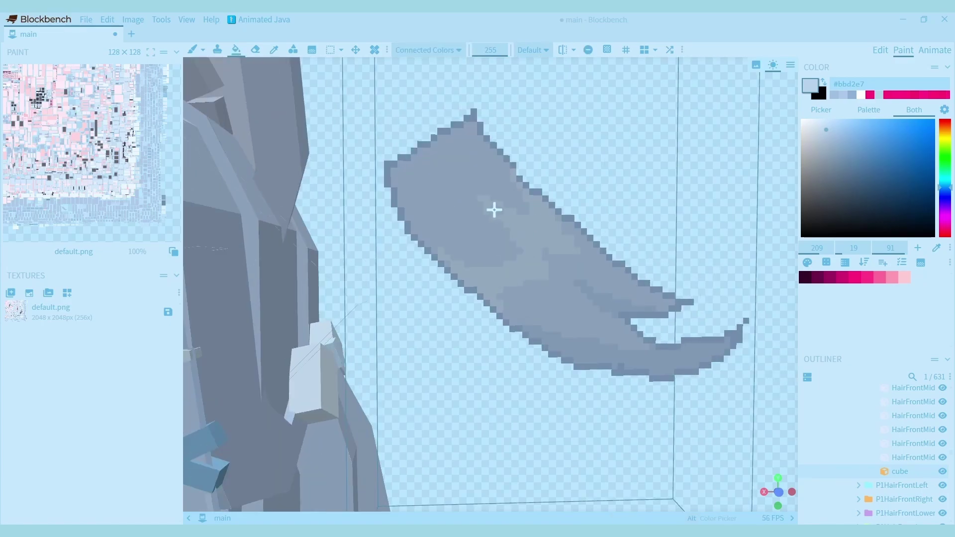
left_click(255, 49)
scroll(448, 142, "up", 6)
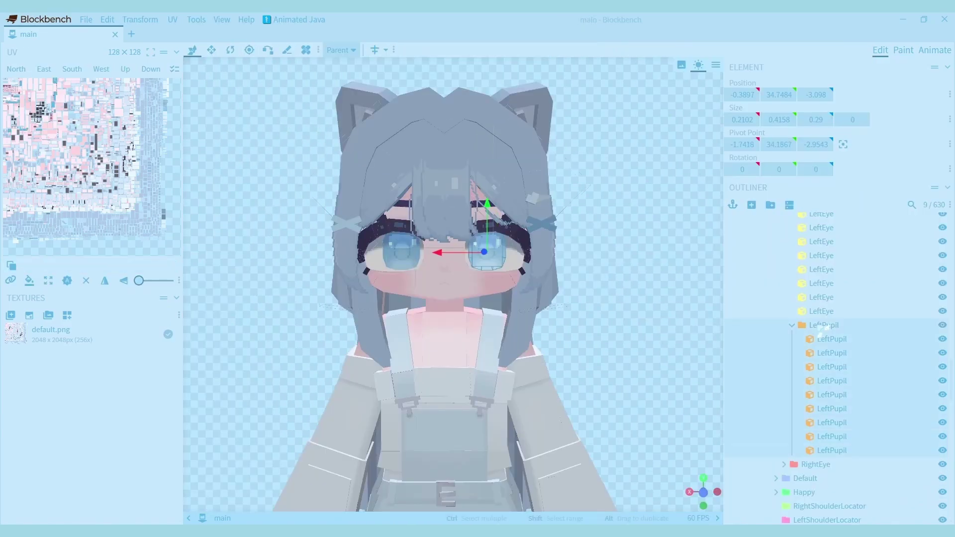
right_click(821, 326)
left_click(846, 305)
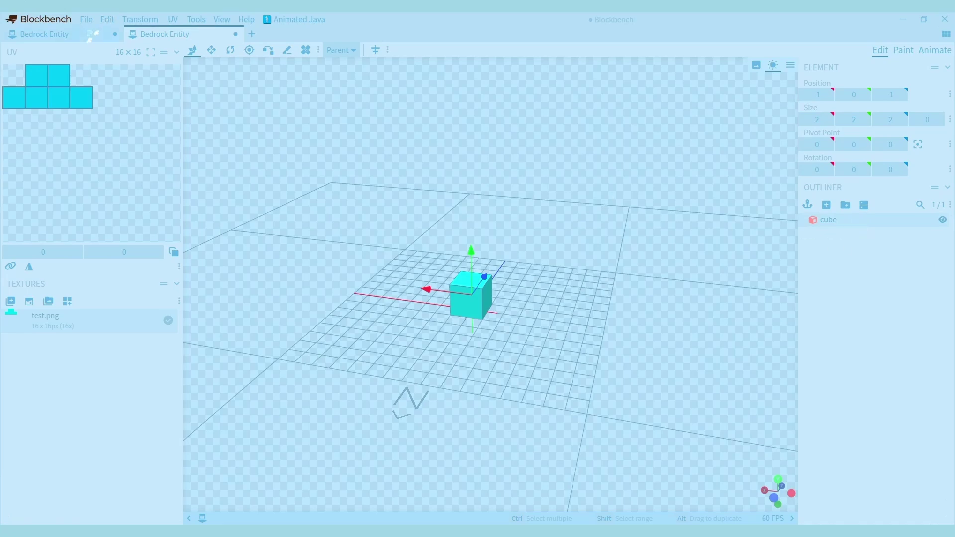
Add a second cube beside the pink one in the first Bedrock Entity project, at X position -4, along with the test.png texture
left_click(92, 33)
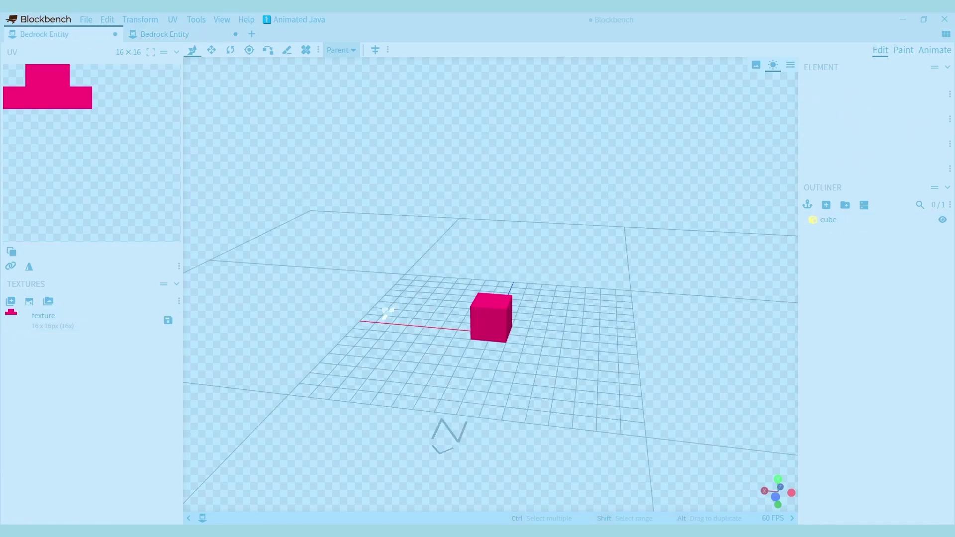
left_click(486, 321)
key("ctrl+d")
left_click_drag(444, 313, 503, 322)
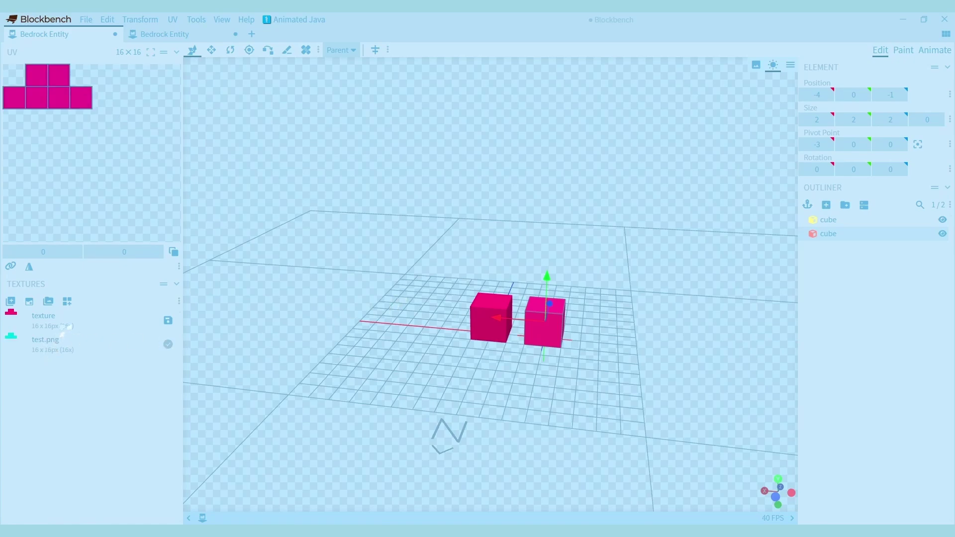
Select the cyan area of the test.png texture and move it 4 pixels down
left_click(68, 345)
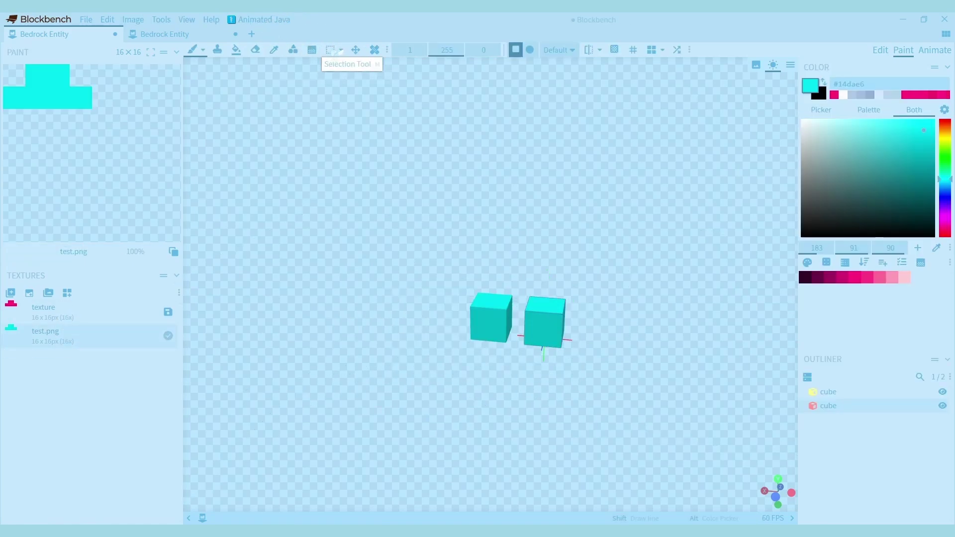
left_click(331, 50)
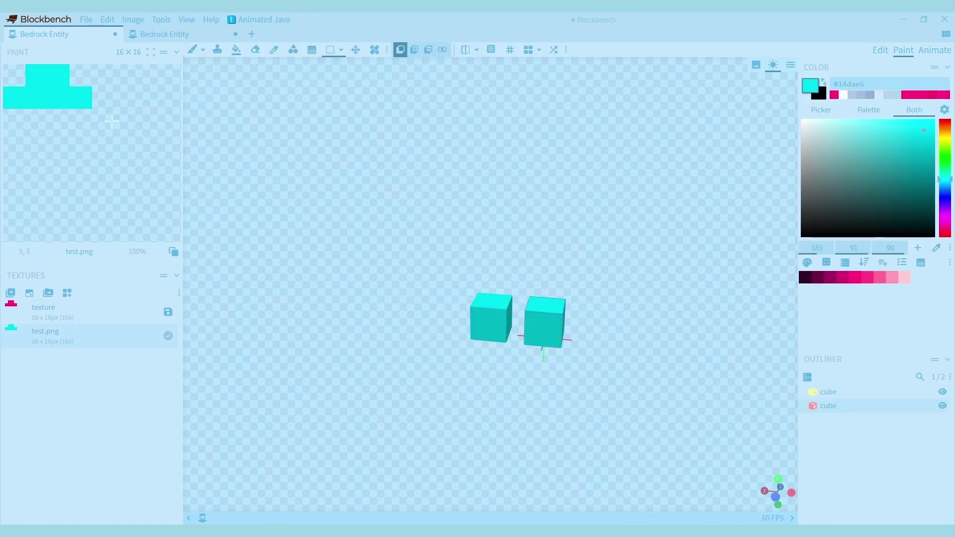
left_click_drag(112, 122, 2, 64)
left_click_drag(67, 95, 61, 121)
Merge test.png onto the texture above and move the second cube's UV down onto the cyan area
right_click(101, 340)
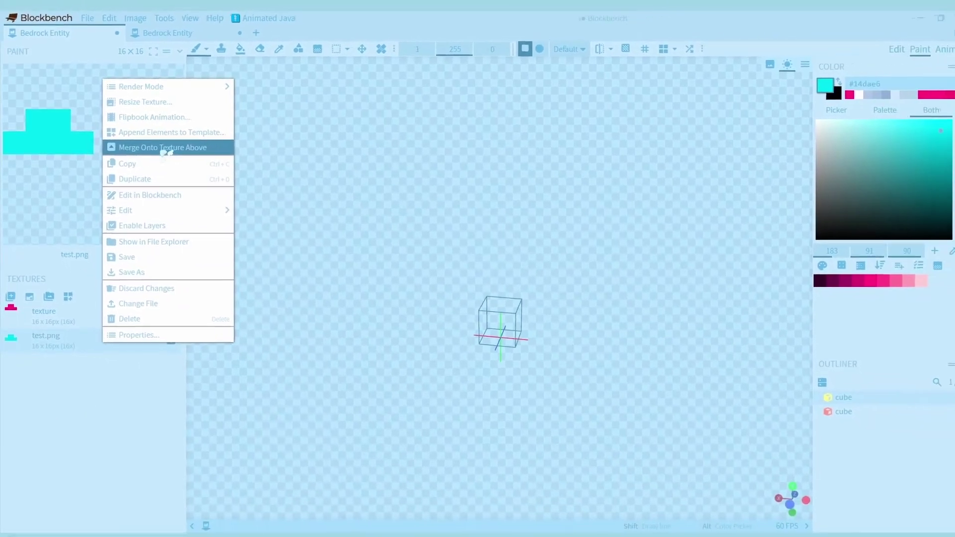
left_click(164, 148)
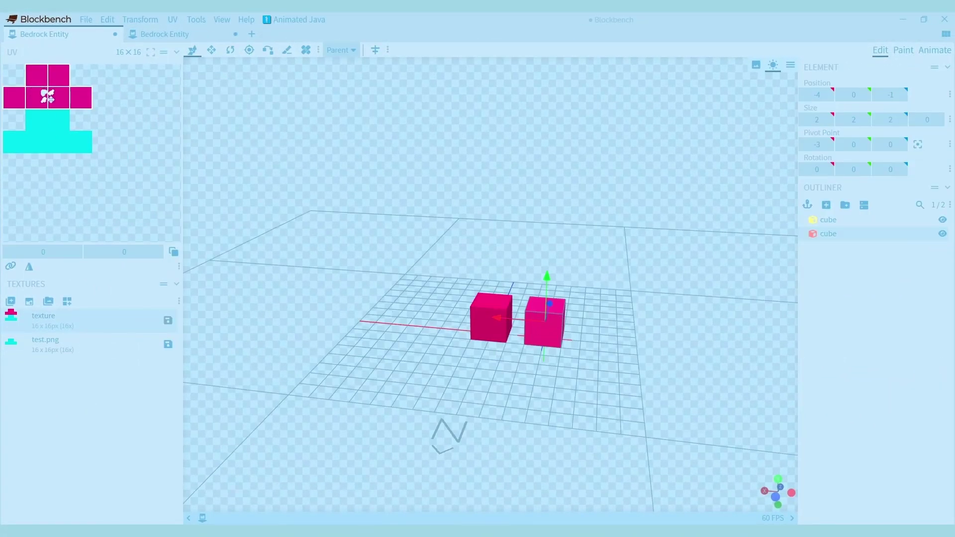
left_click_drag(48, 99, 47, 134)
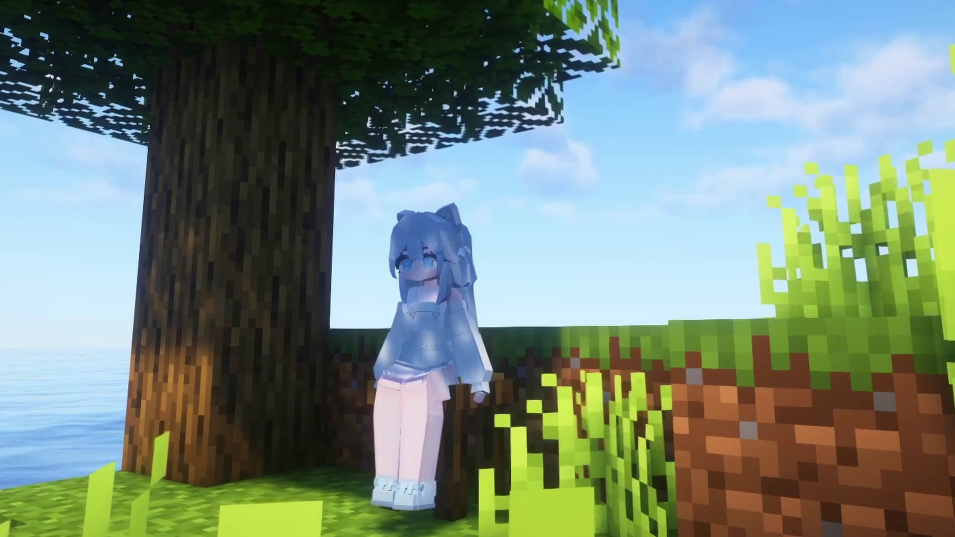